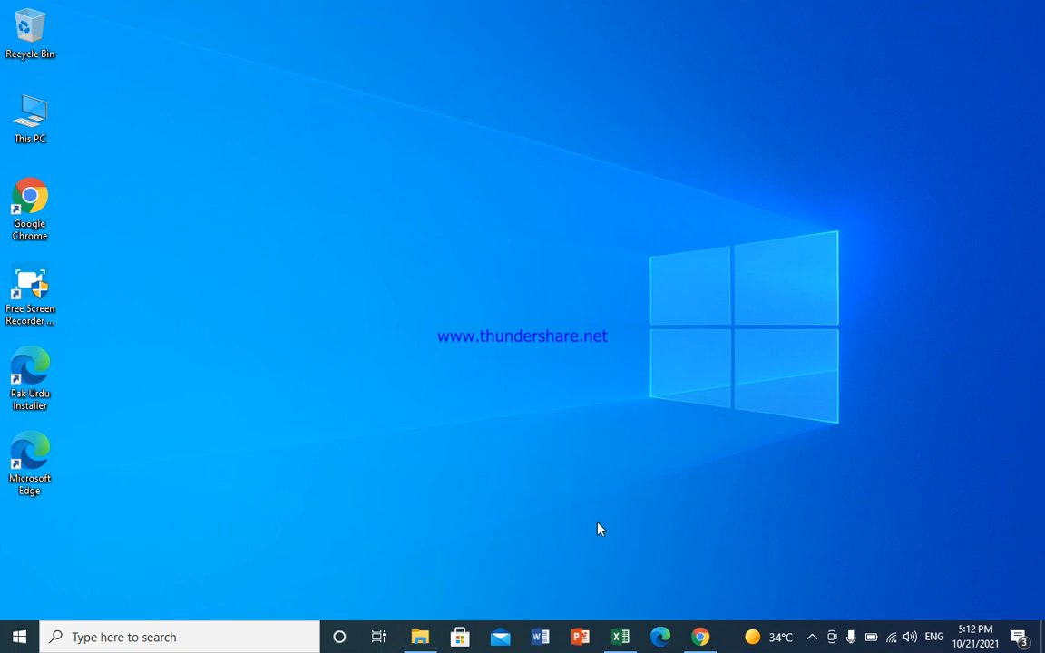
Switch to the exsersize workbook in Excel and select cell F1 beside the Date label.
click(621, 637)
click(245, 399)
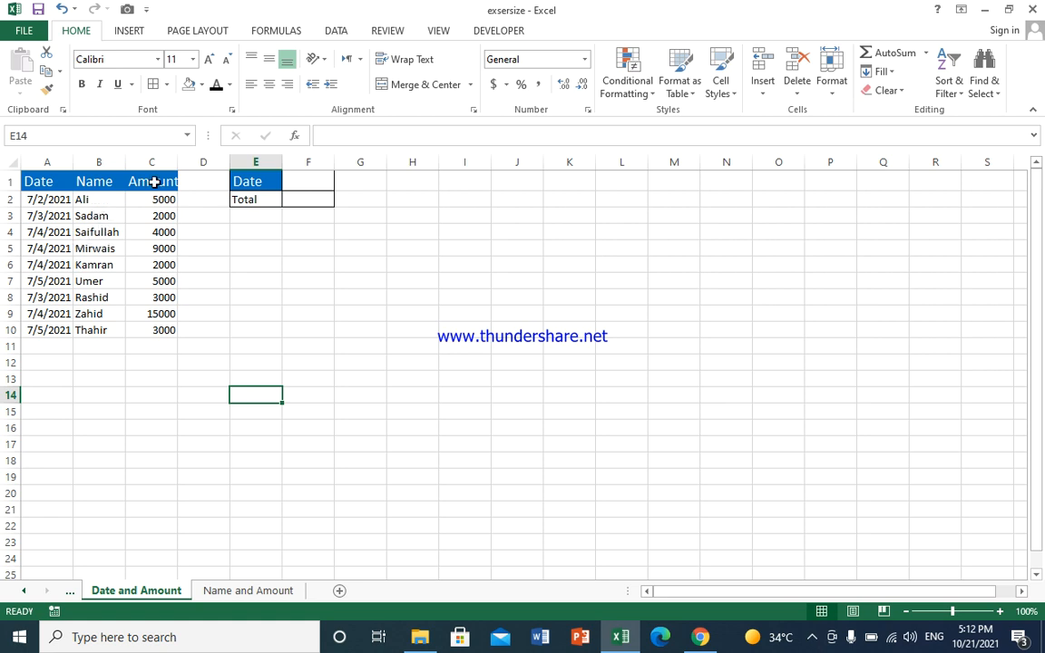
click(313, 186)
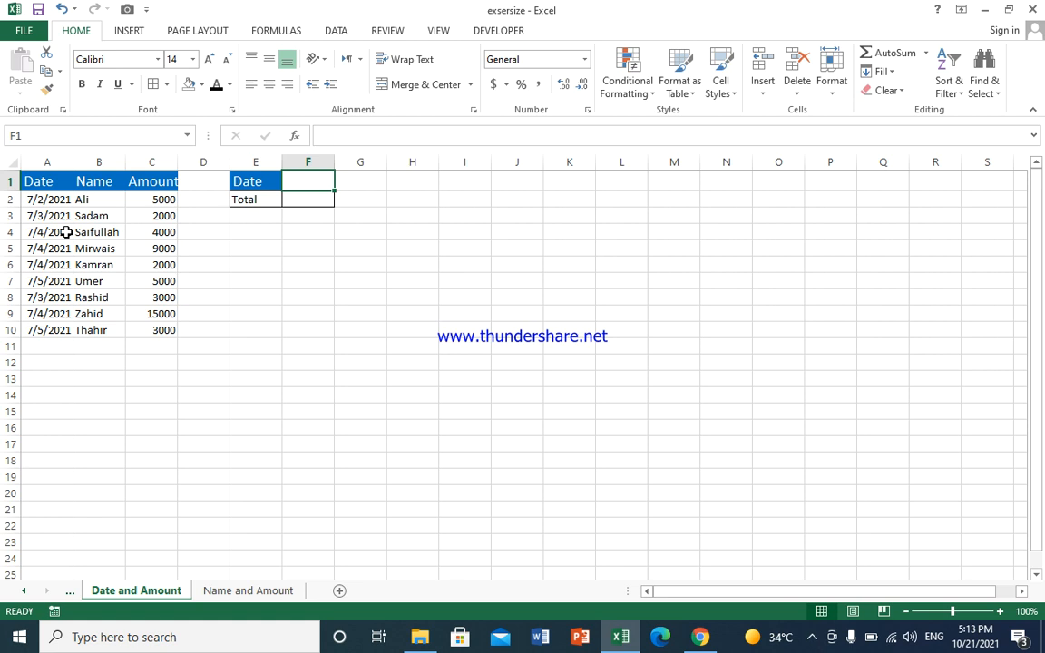
Name the range of dates in A2:A10 "date".
drag(51, 198, 59, 328)
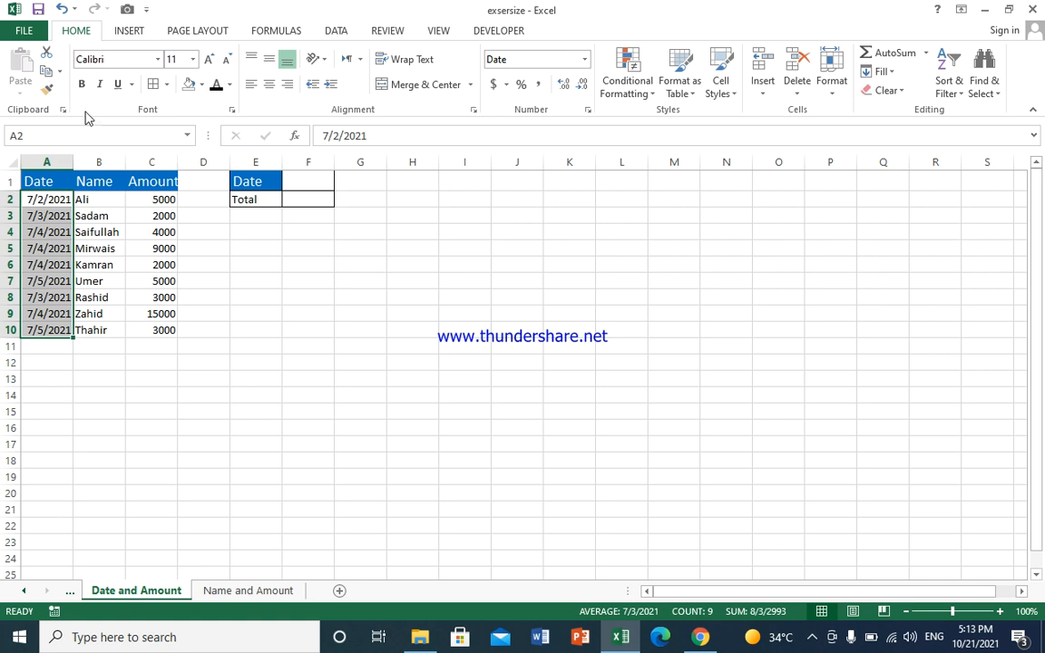
click(34, 136)
text(date)
key(Return)
Add a List data validation to cell F1 that uses =date as its source.
click(307, 178)
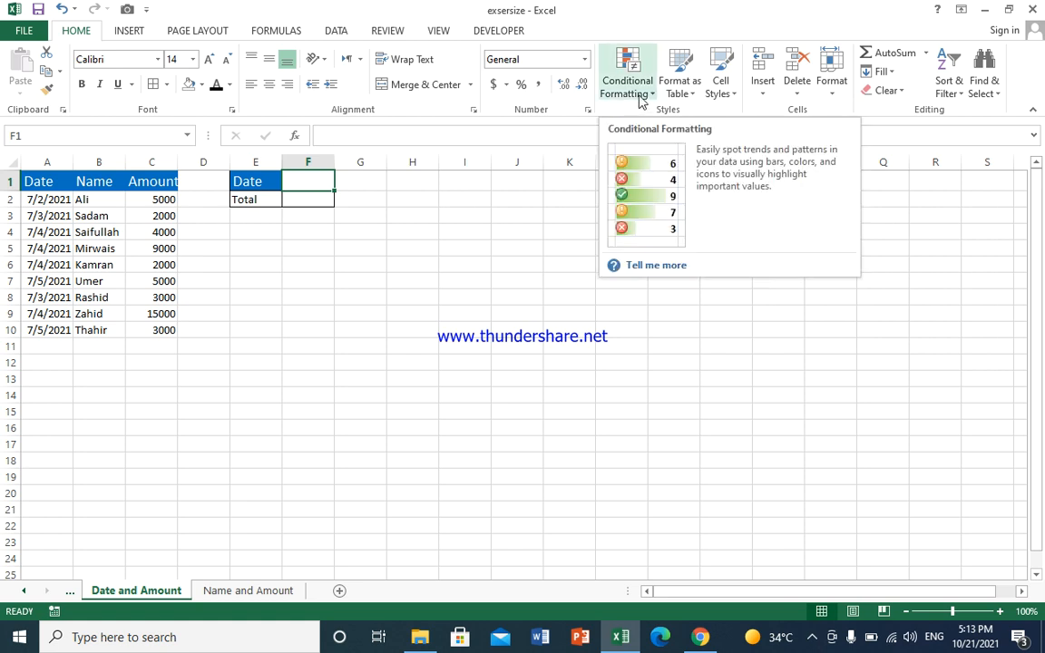
click(335, 31)
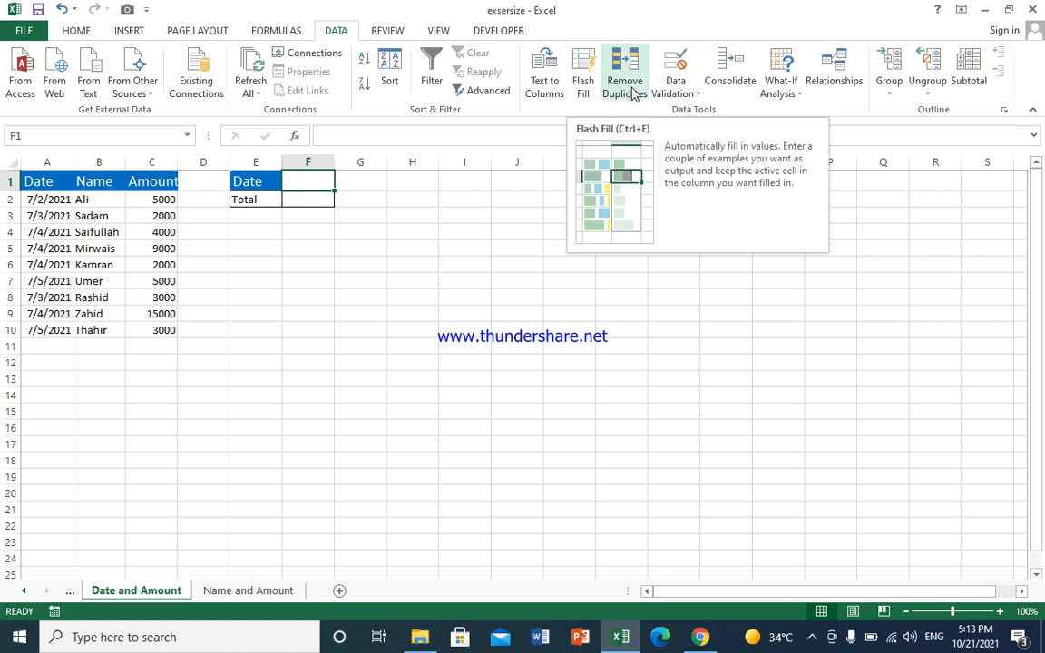
click(662, 92)
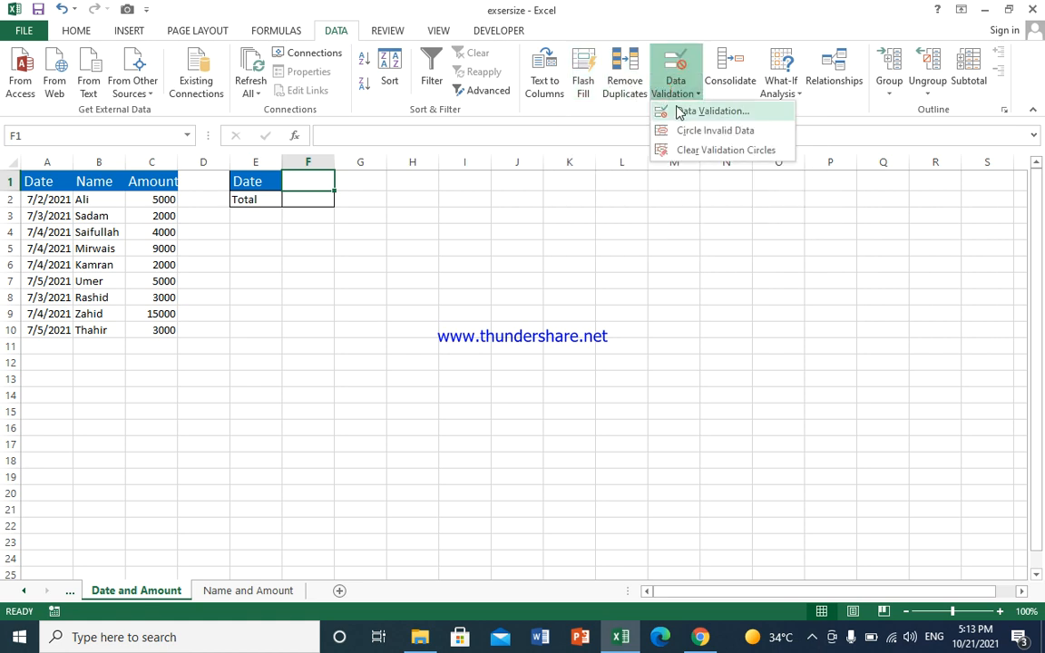
click(712, 111)
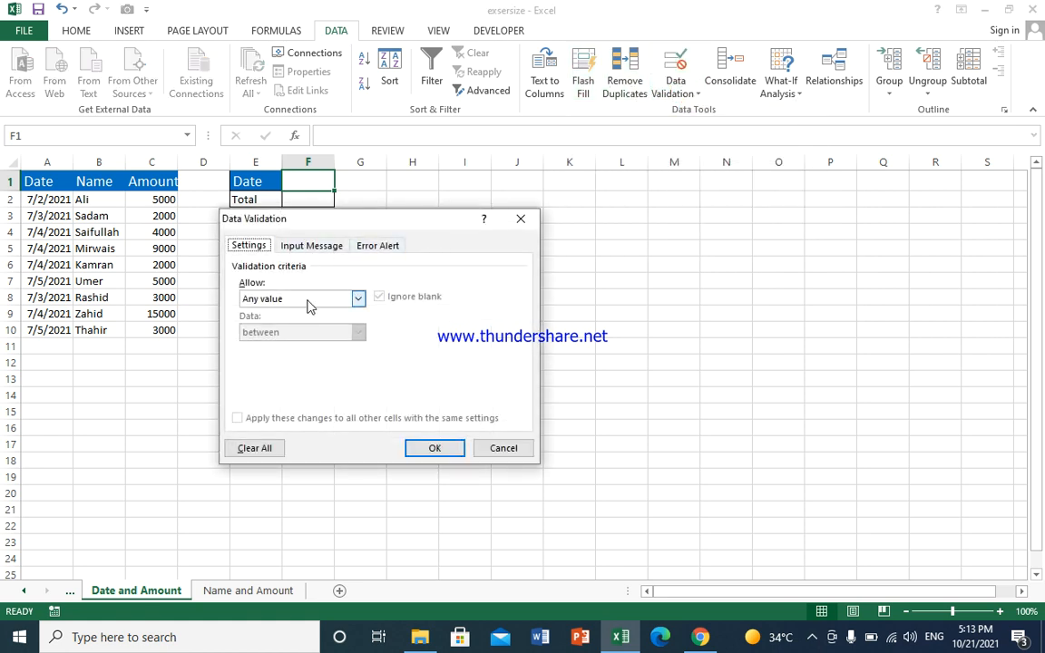
click(358, 299)
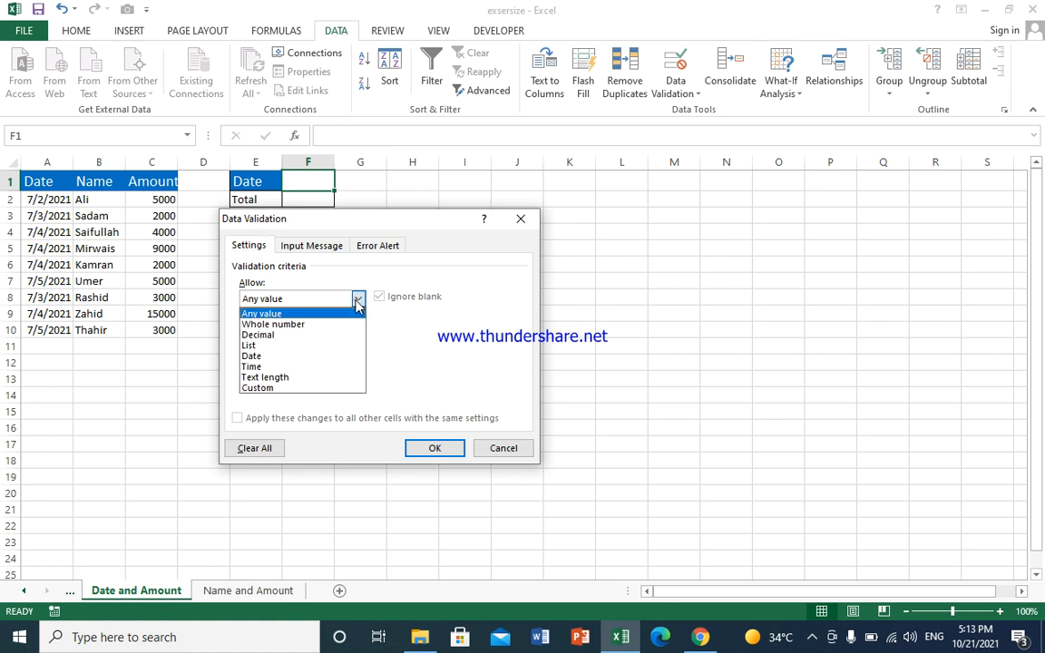
click(332, 348)
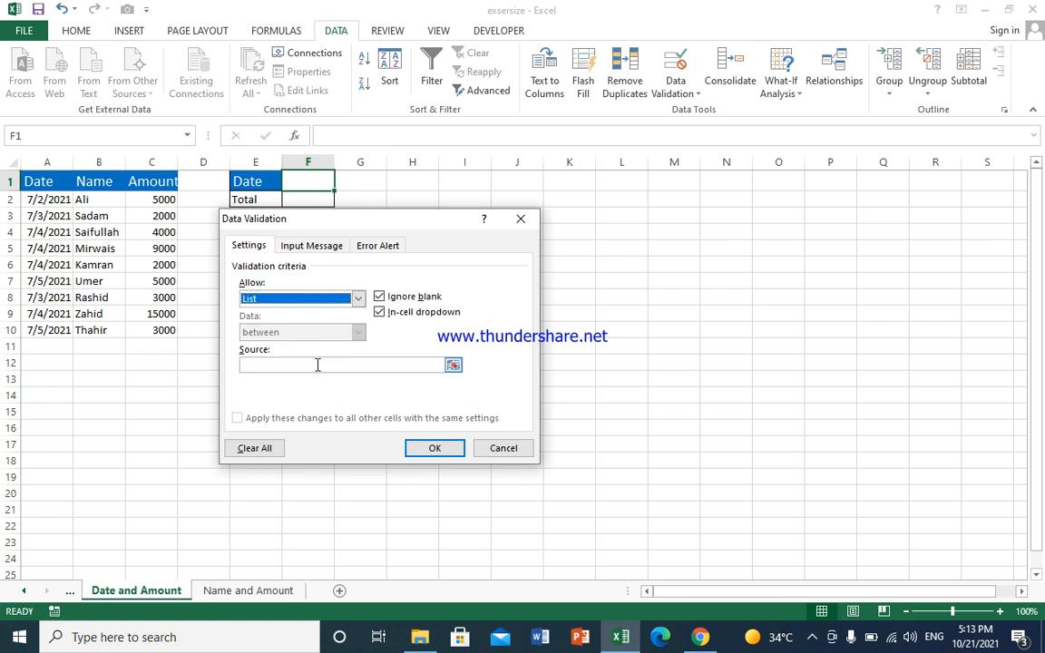
click(317, 364)
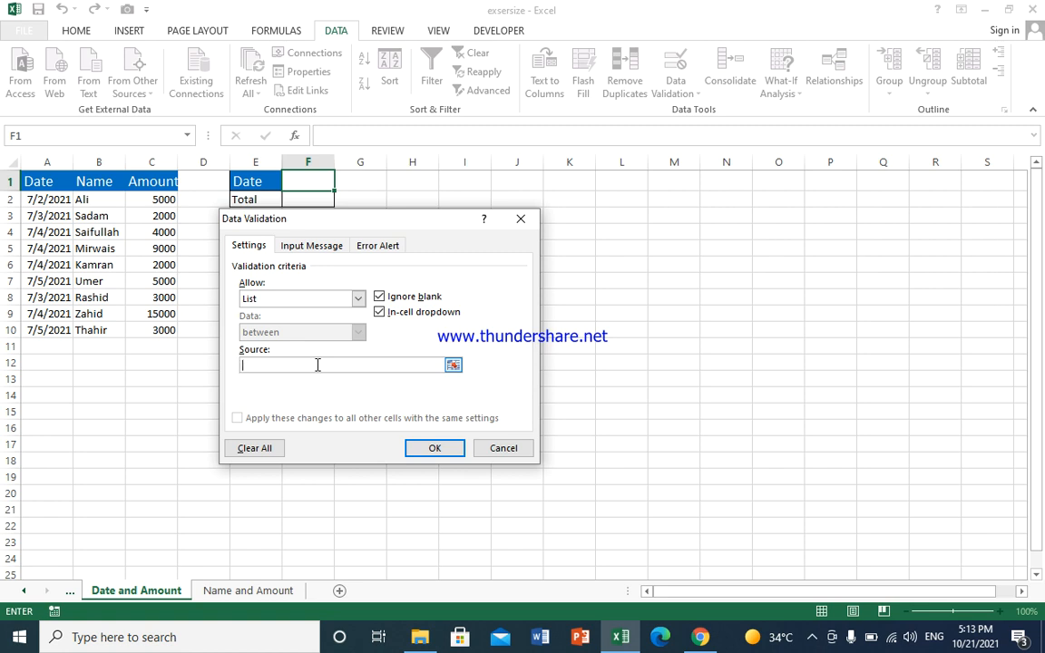
text(=)
text(date)
click(434, 450)
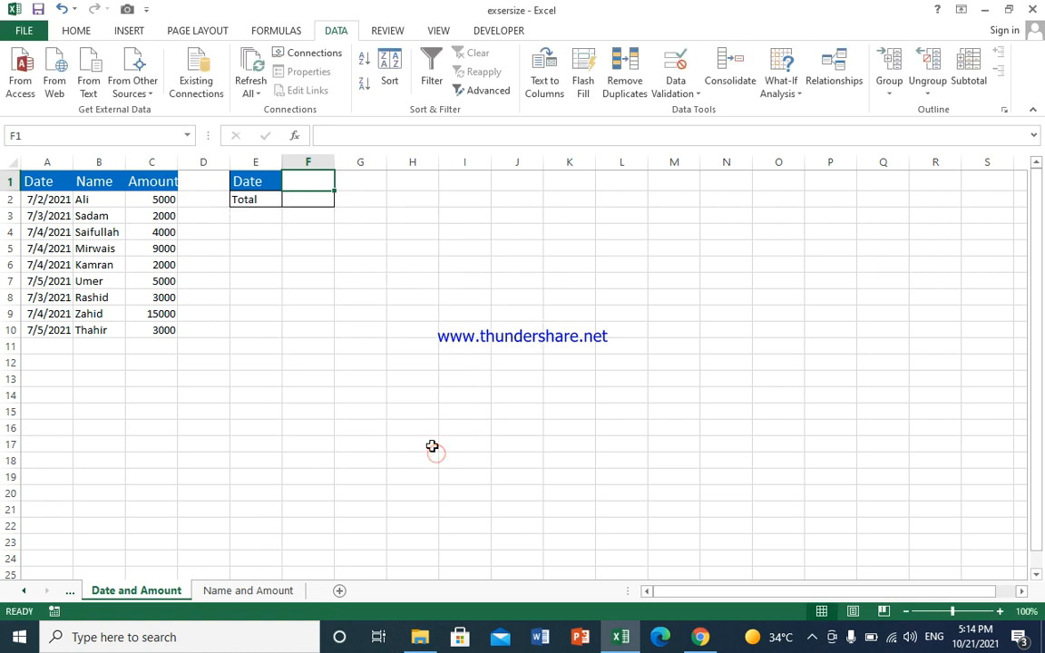
Check the dates offered in cell F1's dropdown list without choosing one.
click(337, 187)
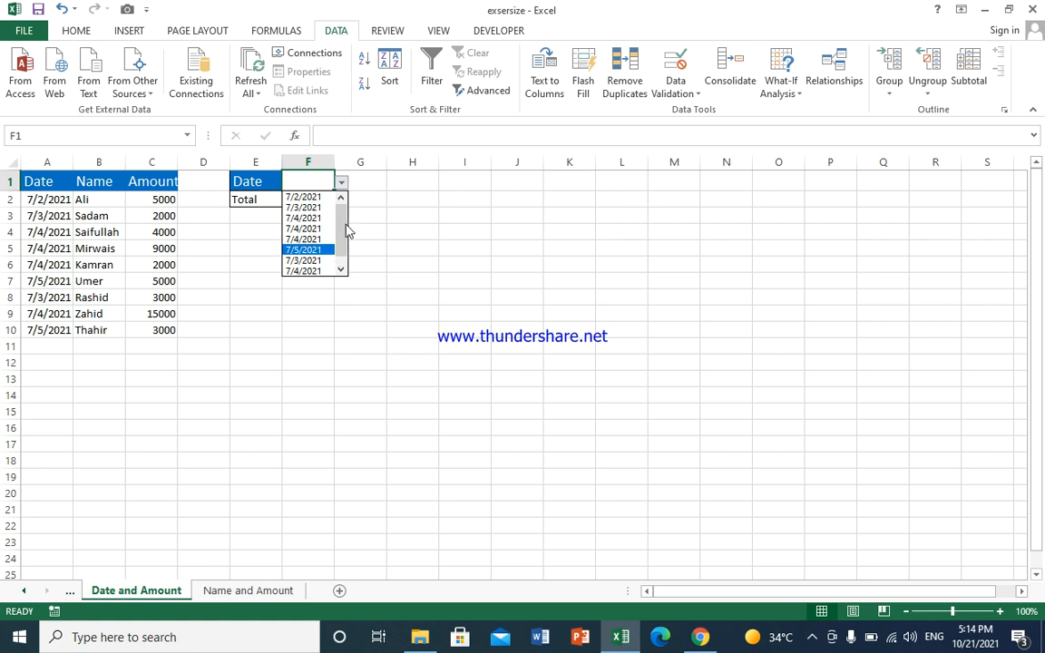
scroll(344, 233, down, 1)
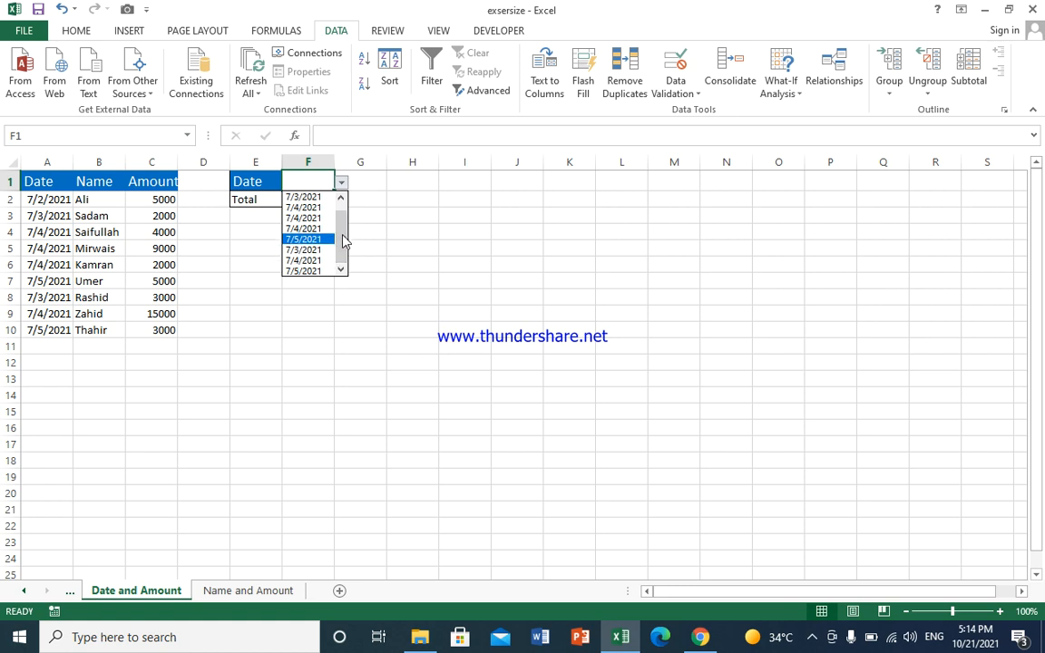
click(288, 310)
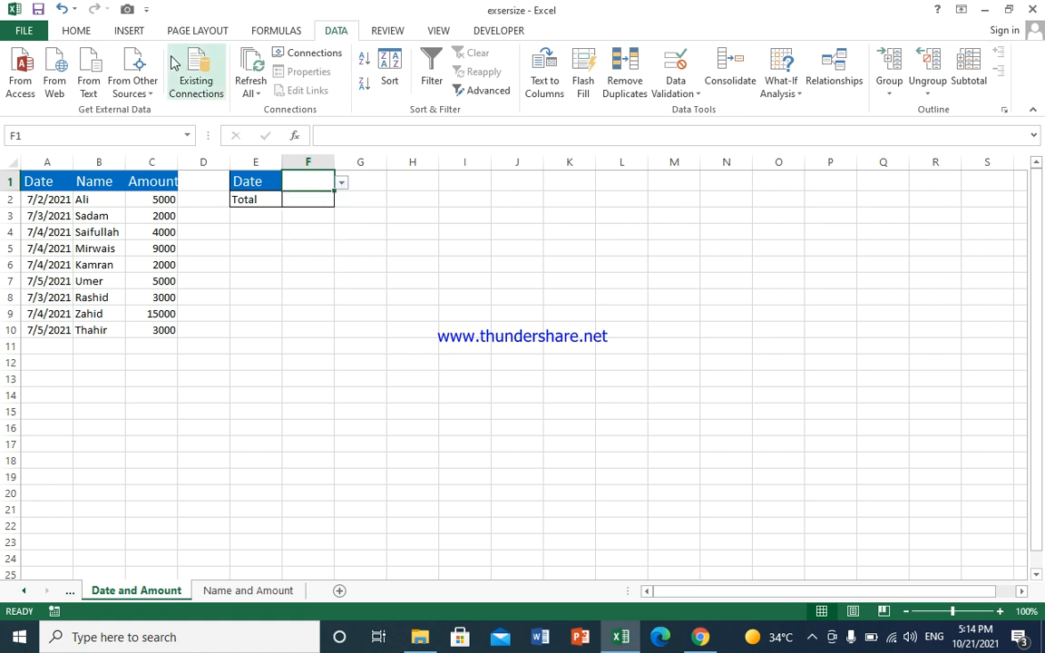
Start a new conditional formatting rule for the dates in A2:A10 that uses a formula to determine which cells to format.
drag(47, 201, 57, 328)
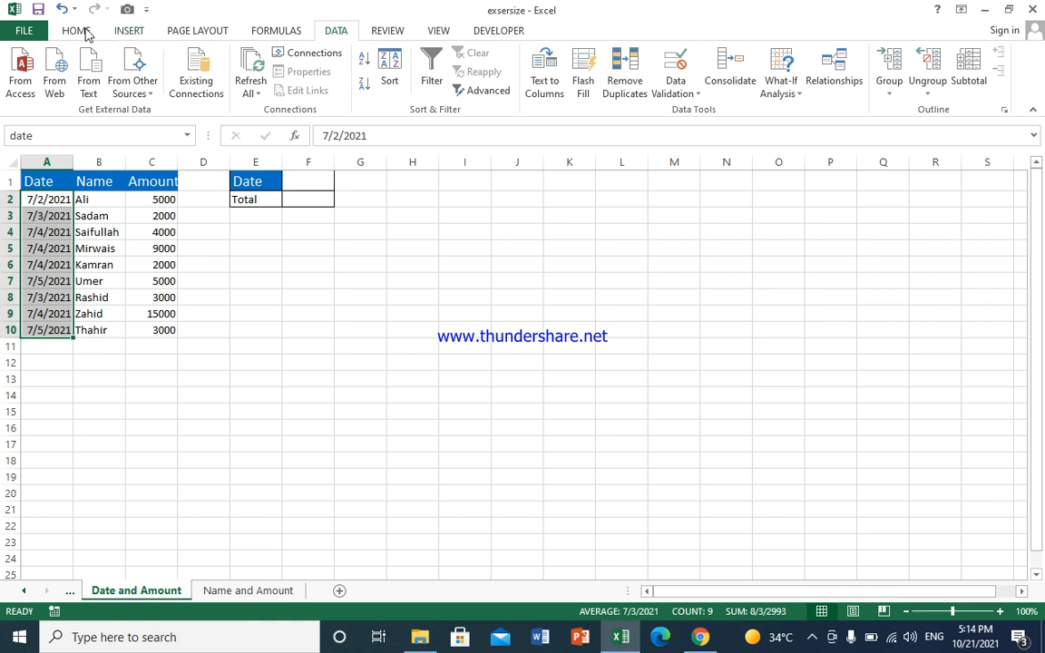
click(65, 30)
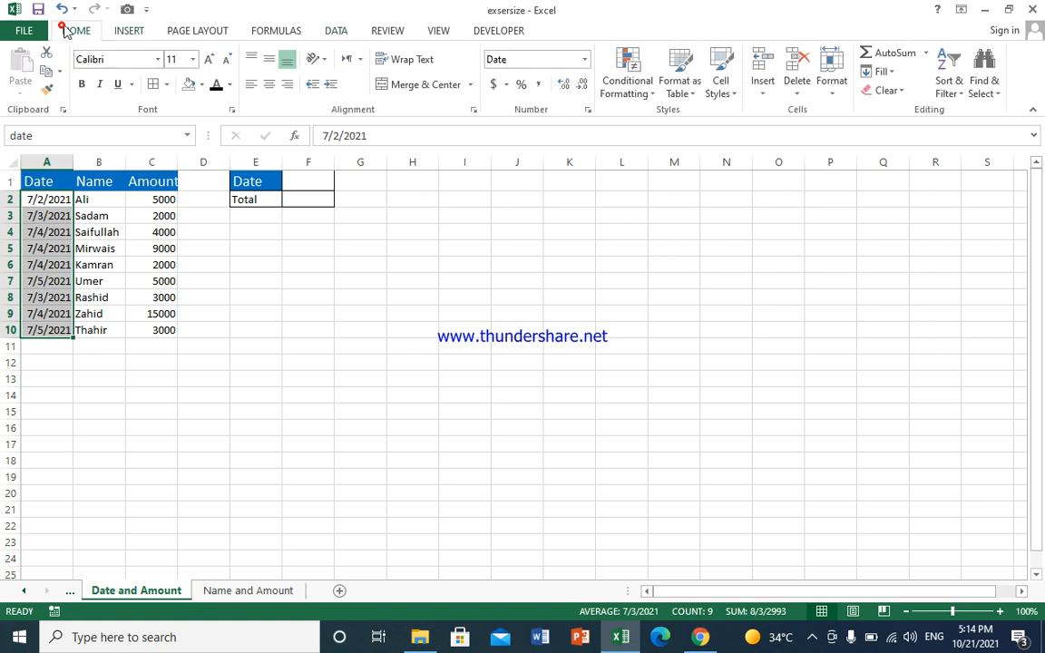
click(638, 98)
mouse_move(637, 111)
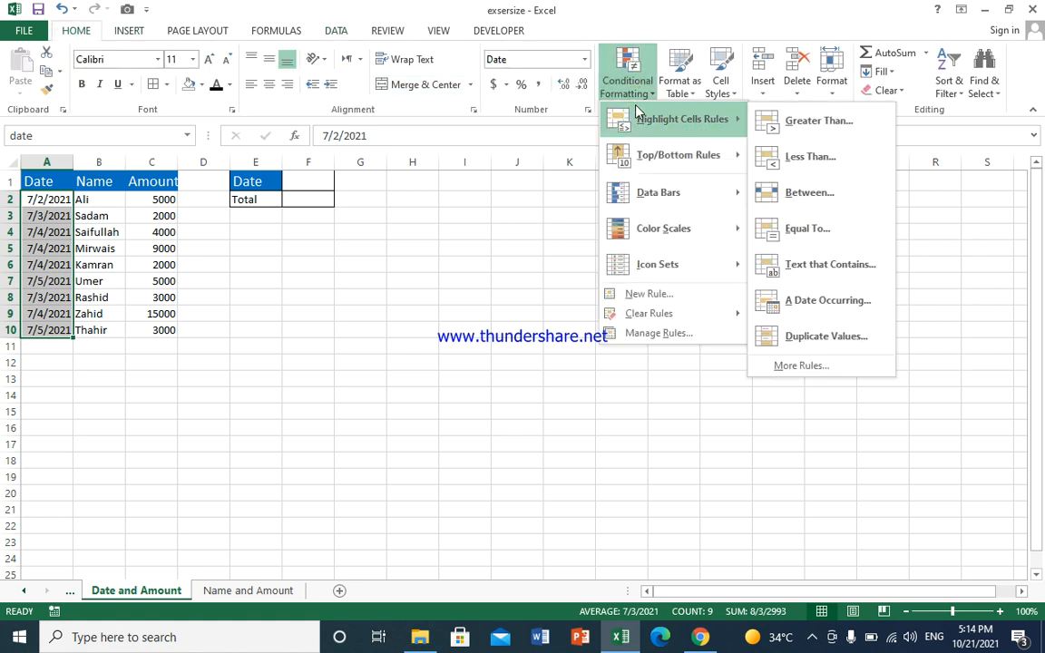
click(676, 294)
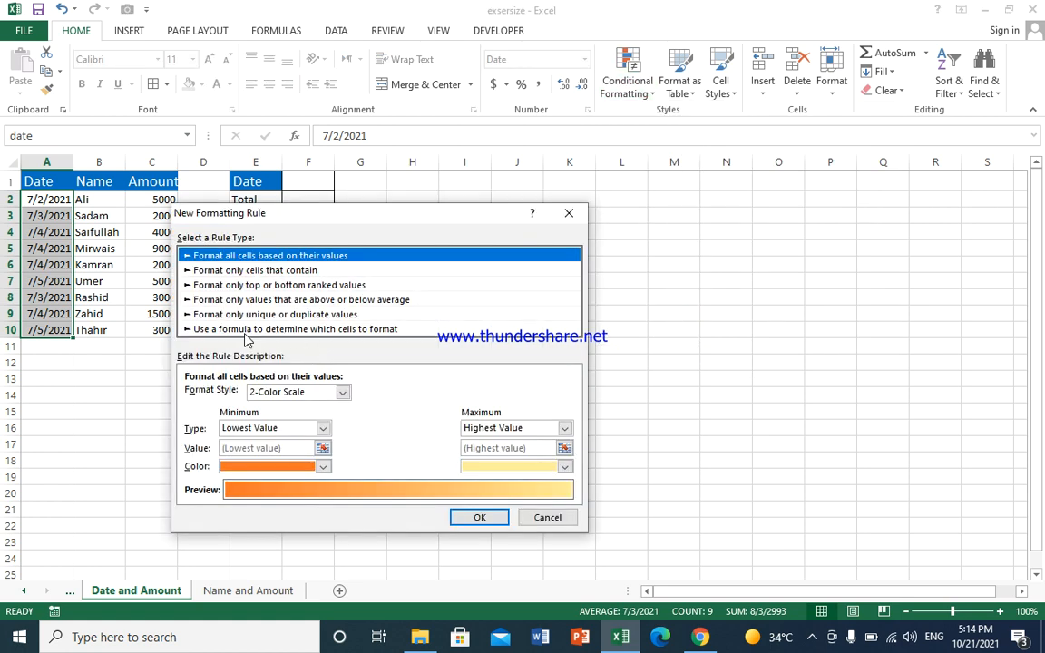
click(358, 331)
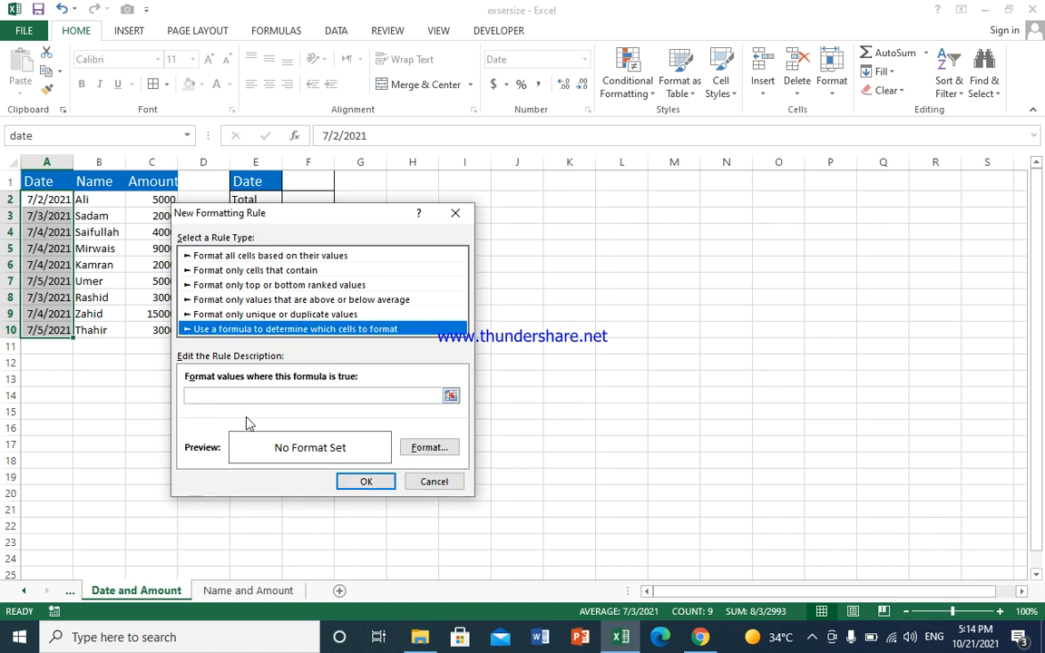
Enter the rule formula =$F$1=A2, keeping F1 absolute and making A2 a relative reference.
click(221, 395)
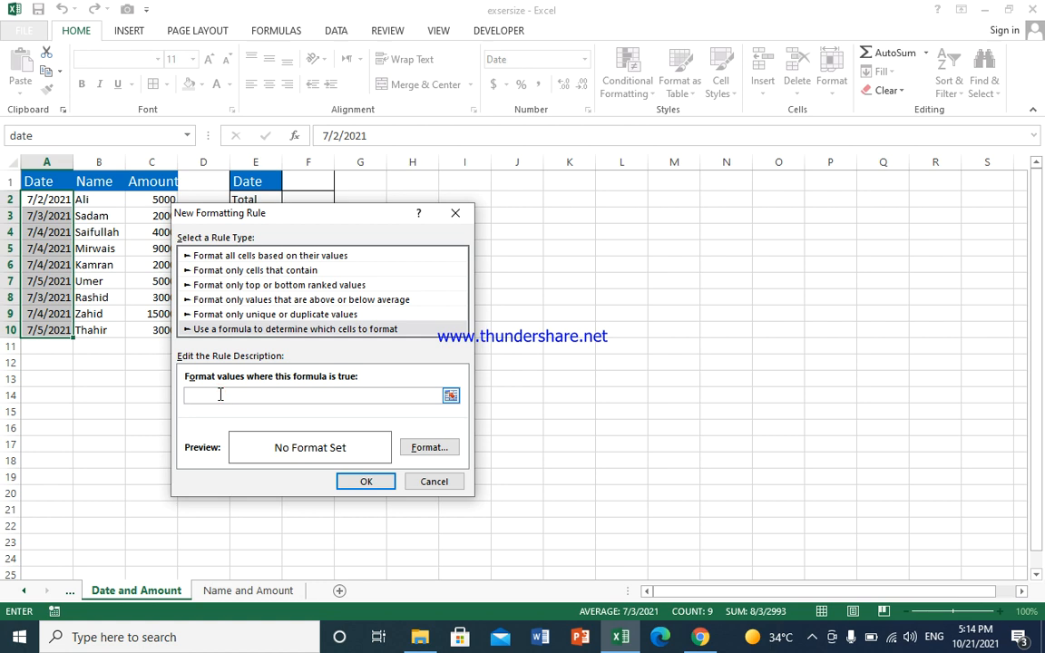
text(=)
click(293, 180)
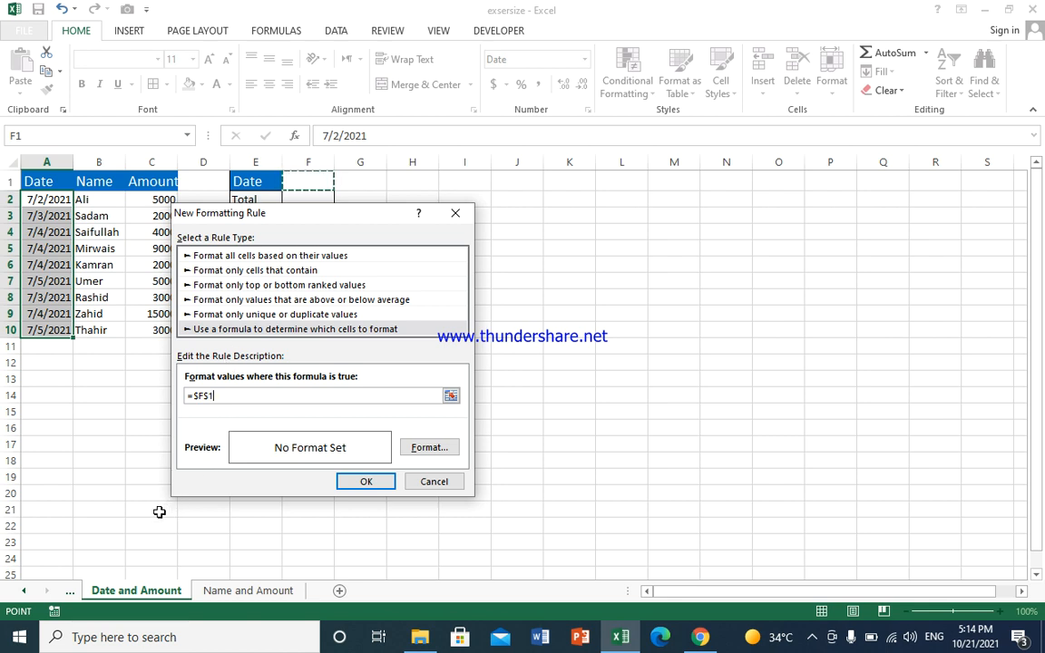
text(=)
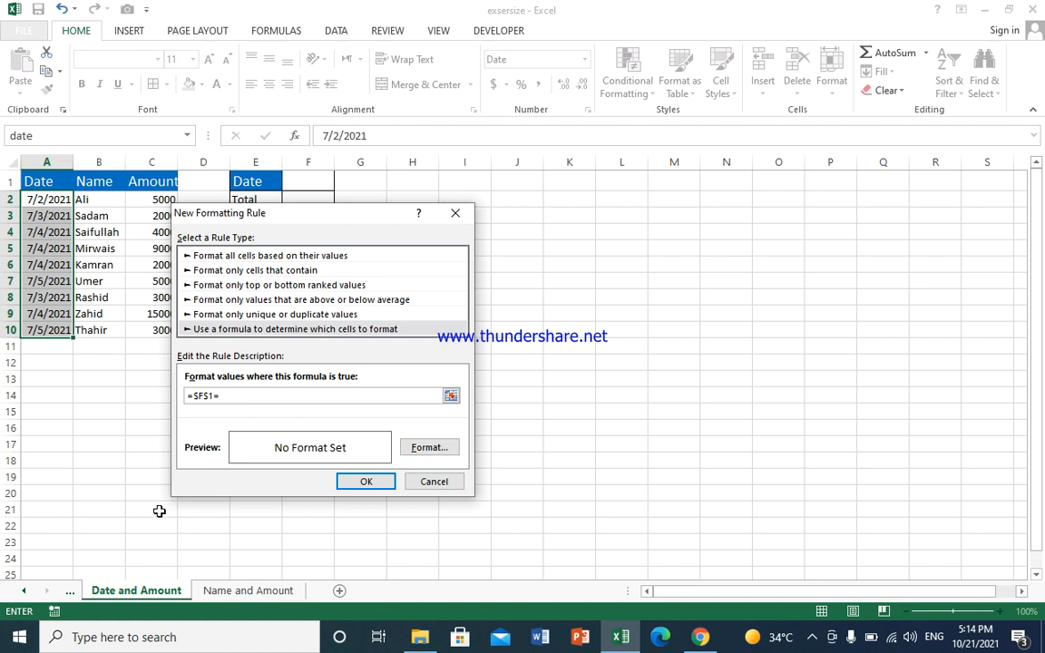
click(43, 198)
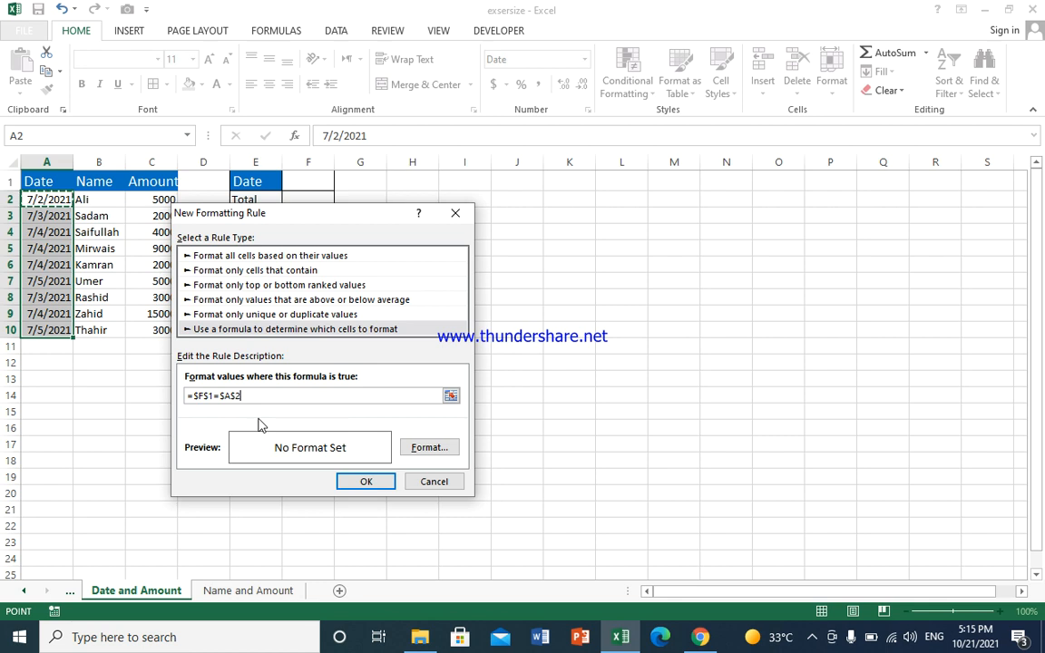
key(F4)
key(F4)
Set the font color in the rule's format to white.
click(428, 449)
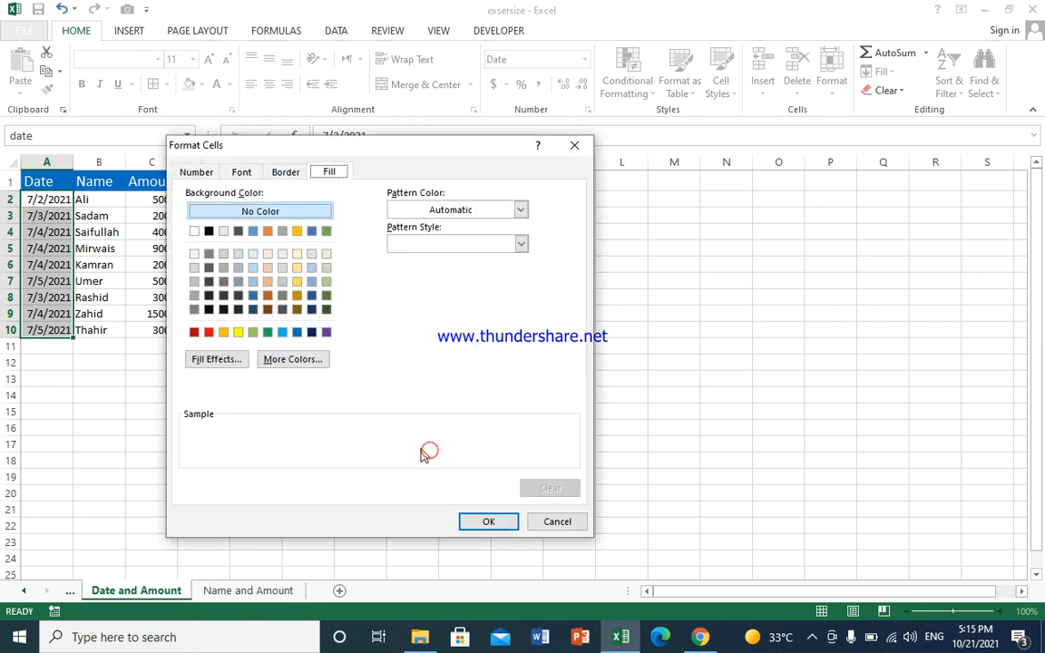
click(242, 172)
click(488, 307)
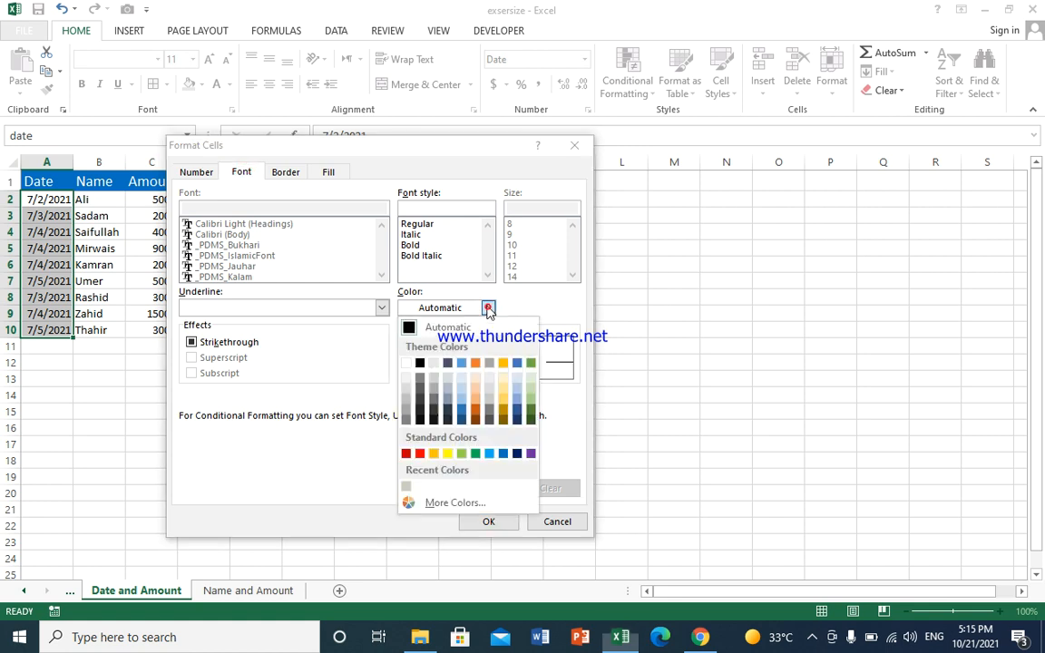
click(405, 363)
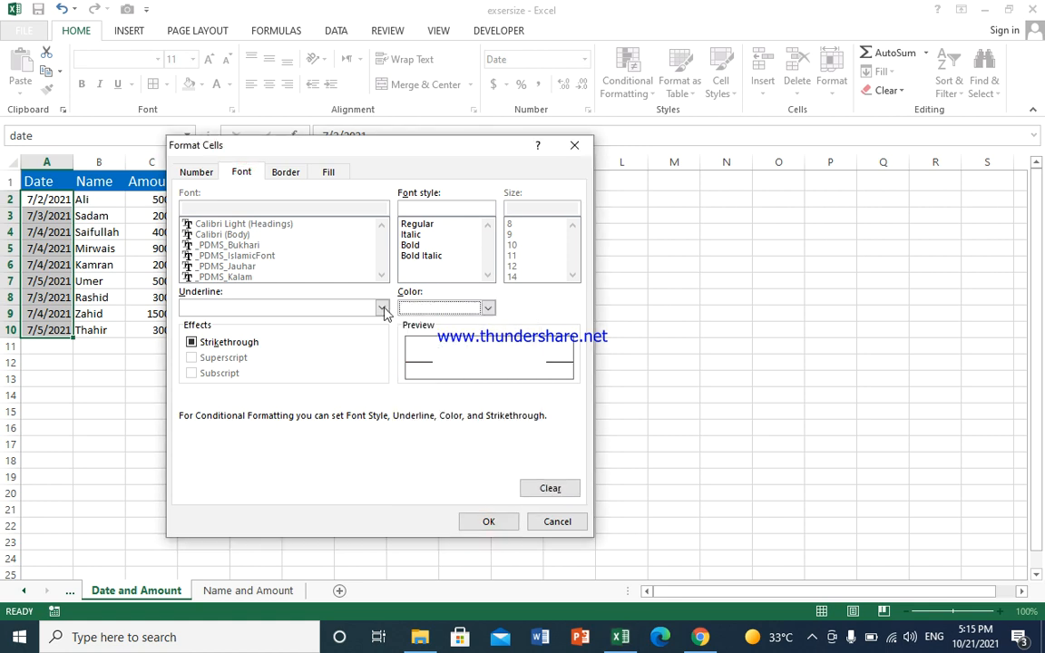
Give the rule's format a horizontal two-color gradient fill from light blue to white and accept the format.
click(328, 173)
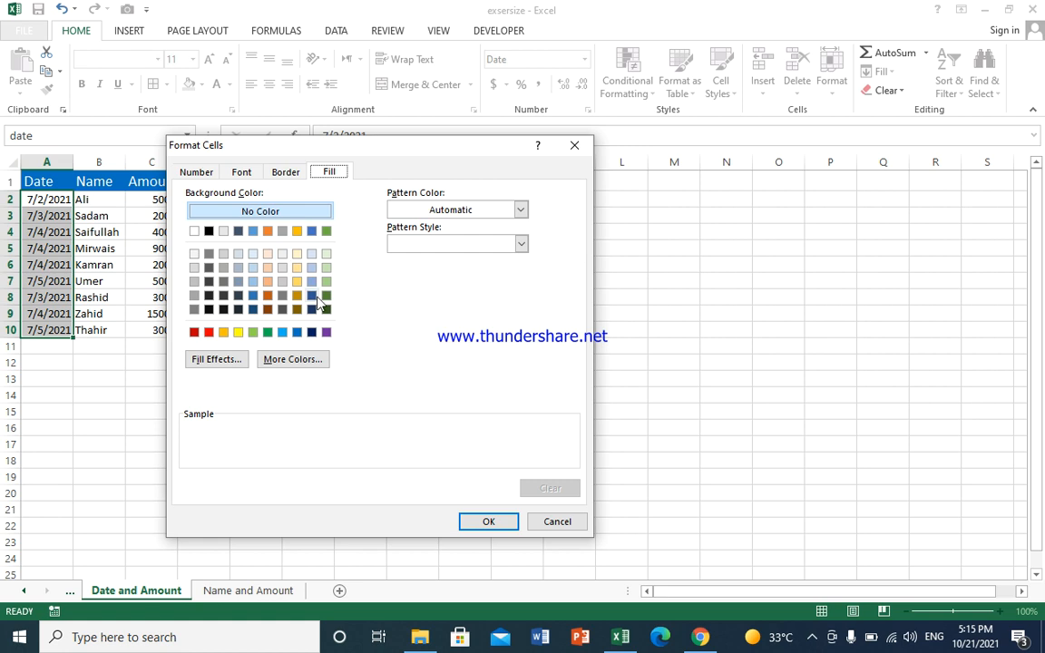
click(283, 333)
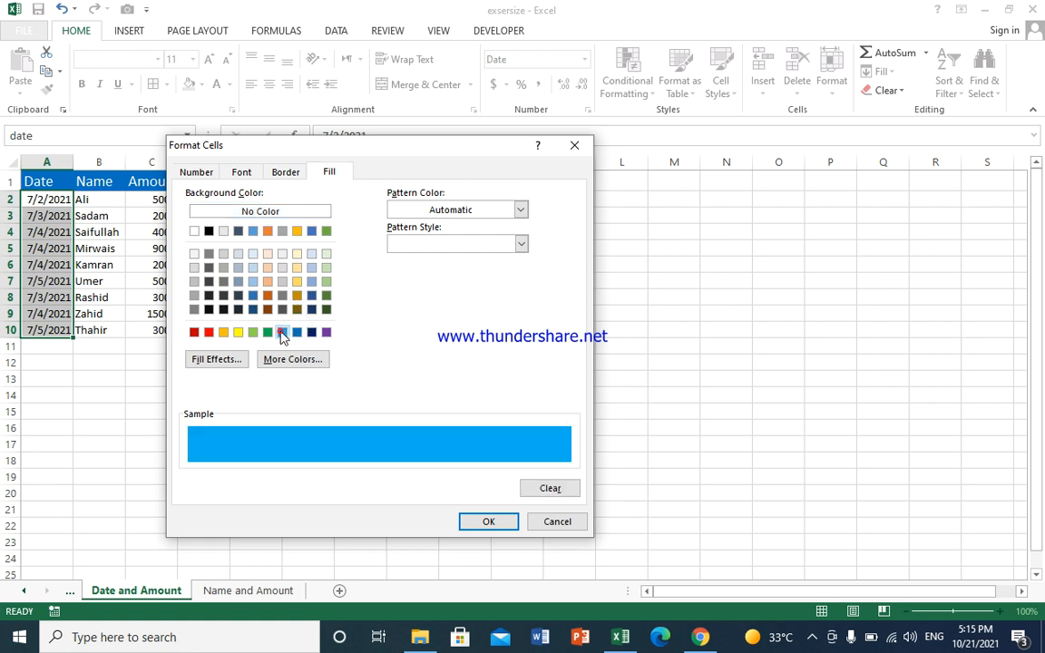
click(218, 360)
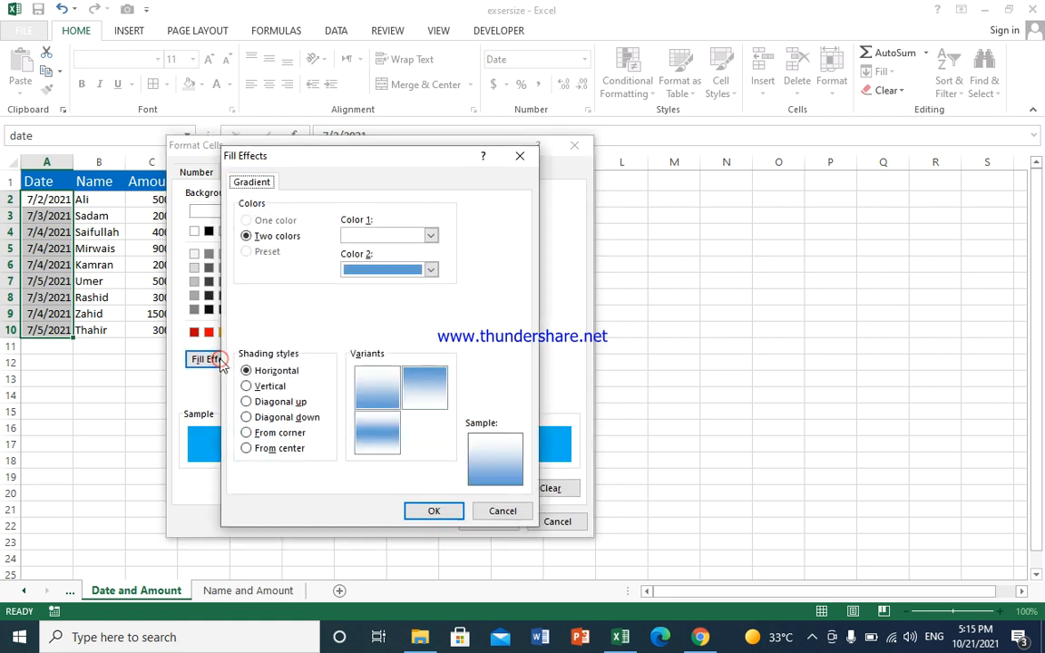
click(430, 236)
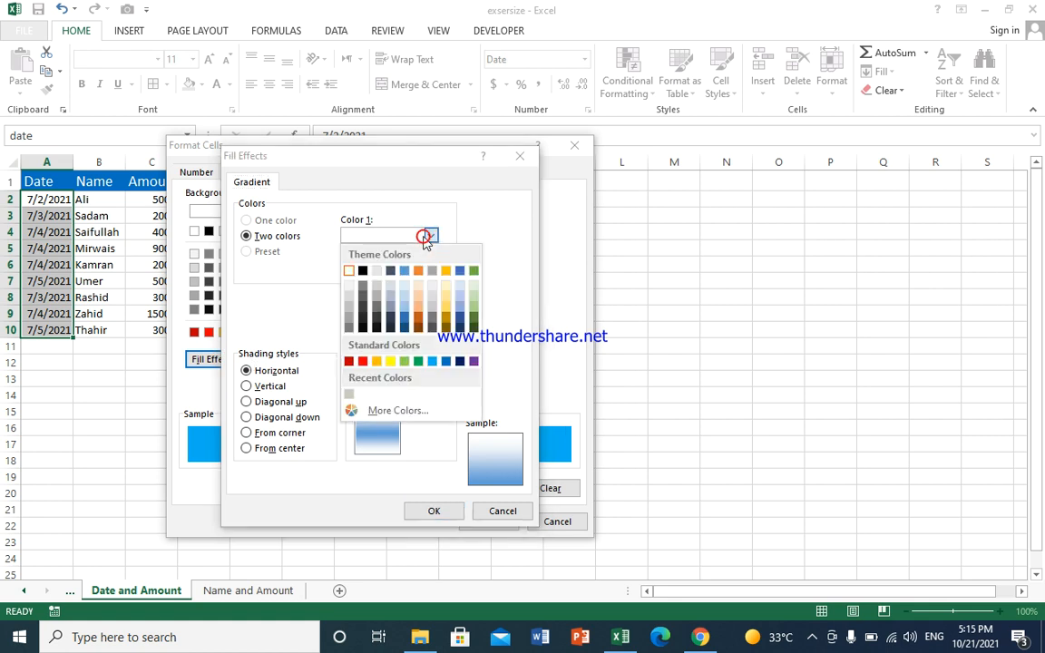
click(432, 361)
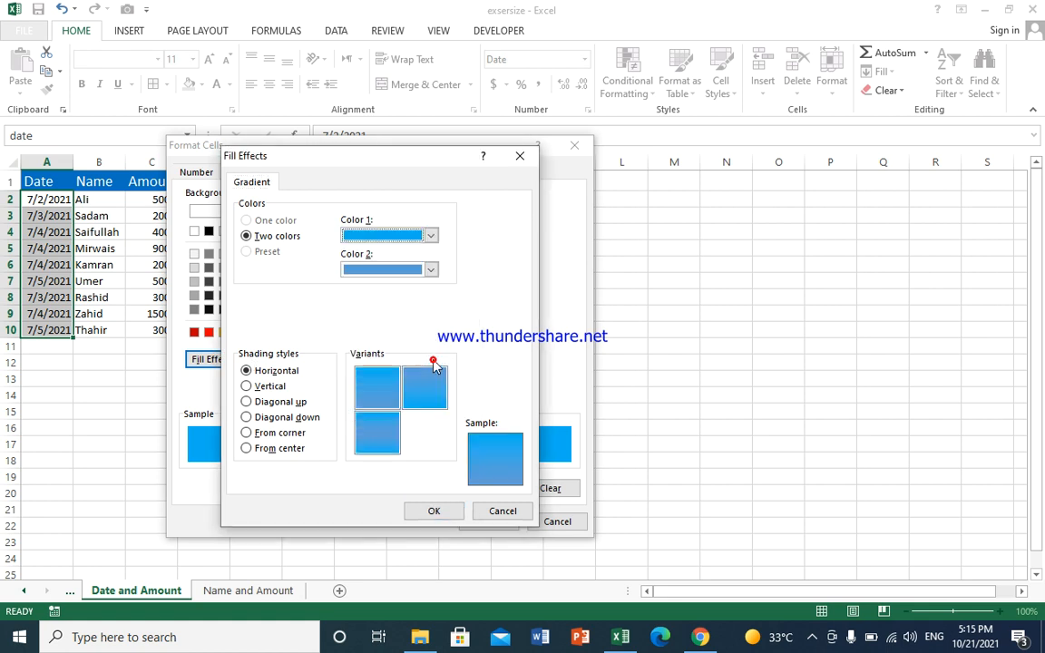
click(430, 269)
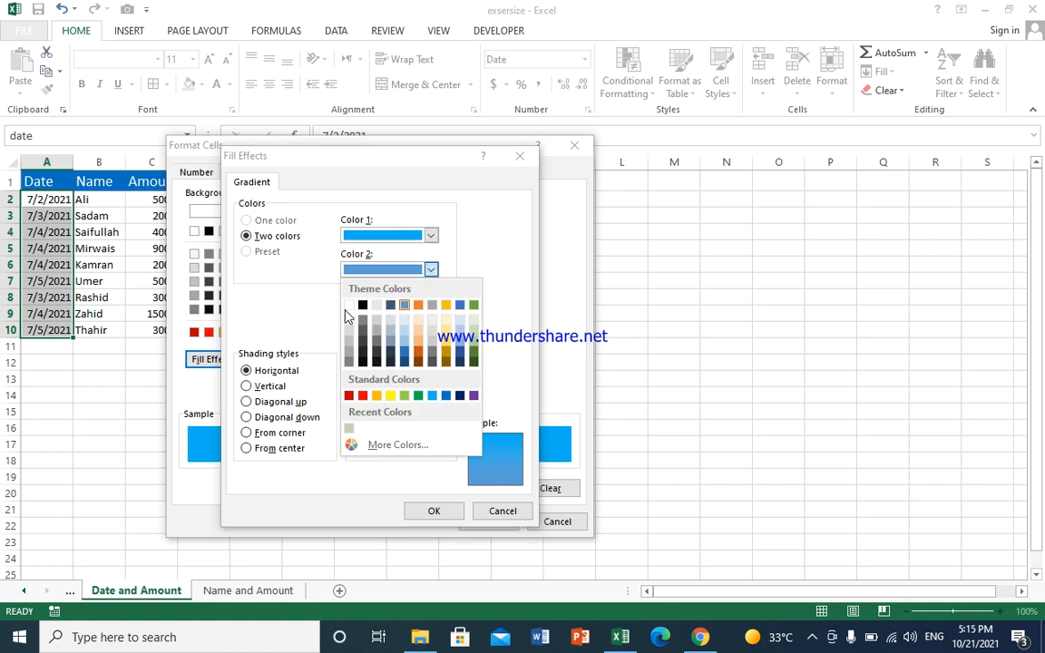
click(350, 305)
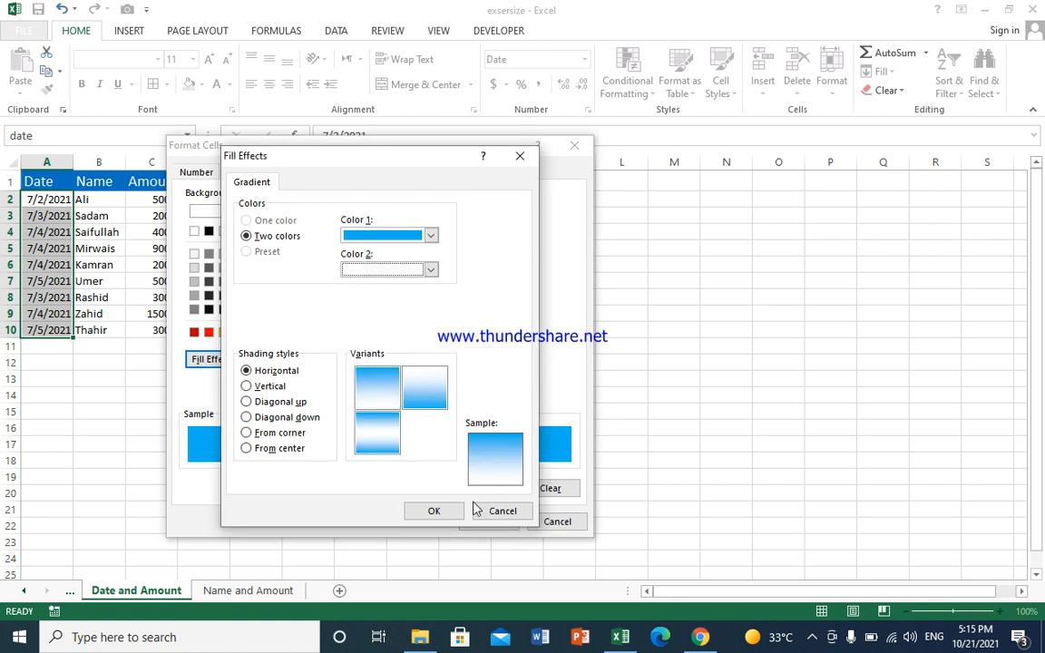
click(433, 513)
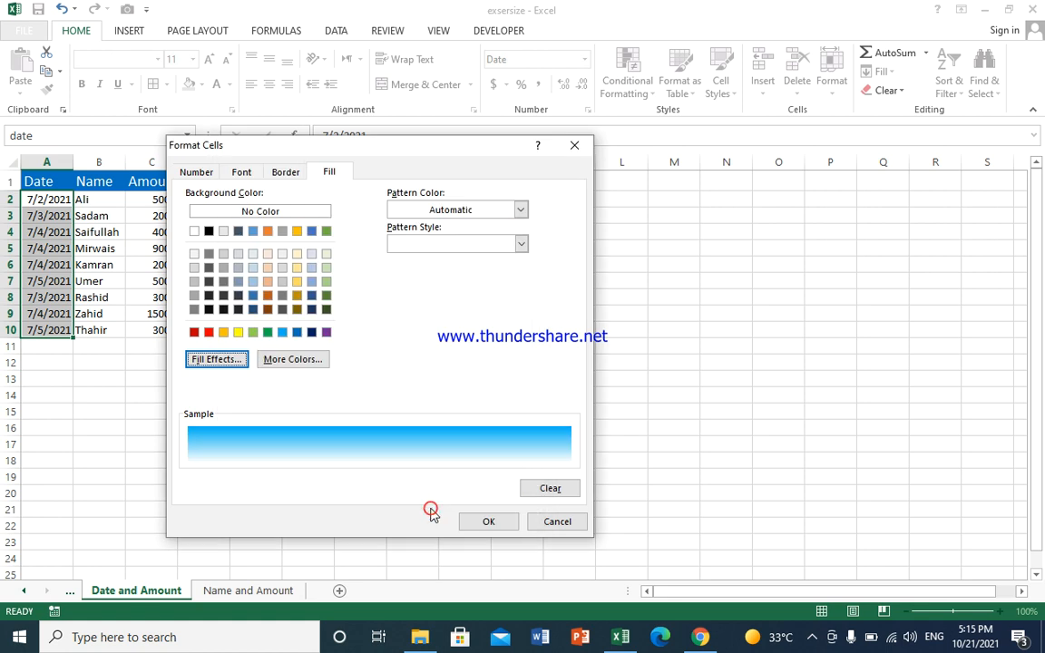
click(483, 521)
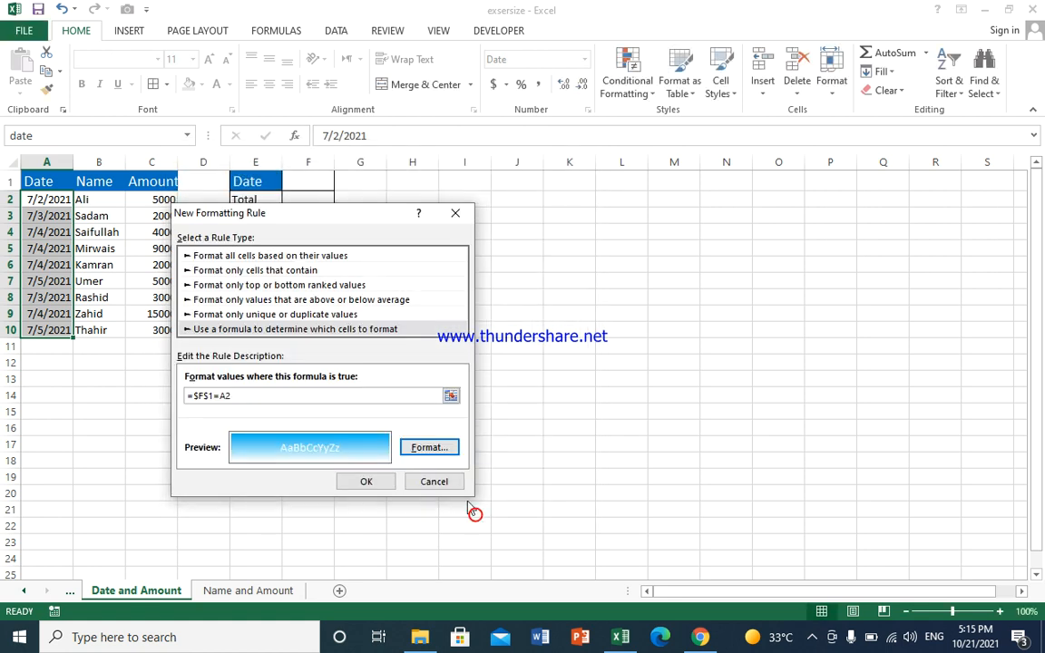
Accept the new conditional formatting rule and choose 7/4/2021 from the date dropdown in F1.
click(367, 481)
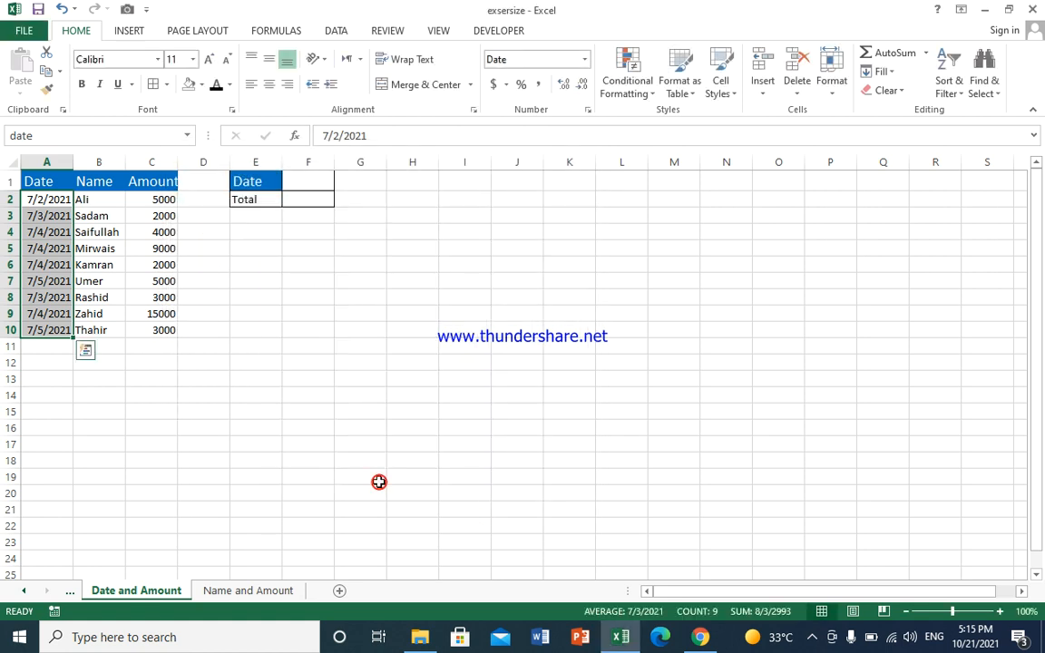
click(253, 291)
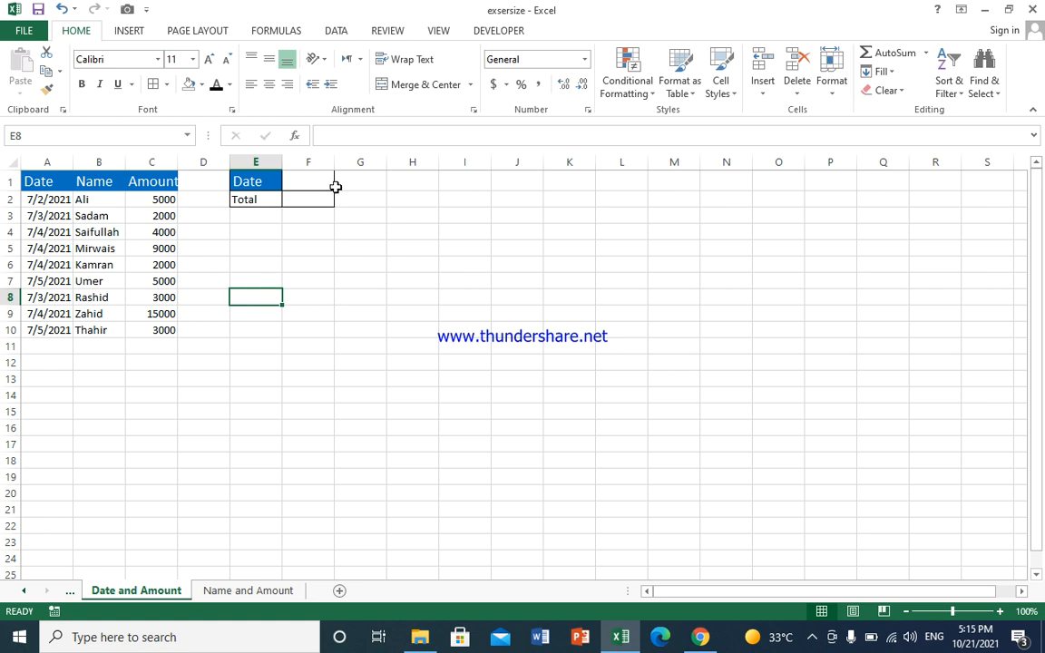
click(335, 187)
click(322, 181)
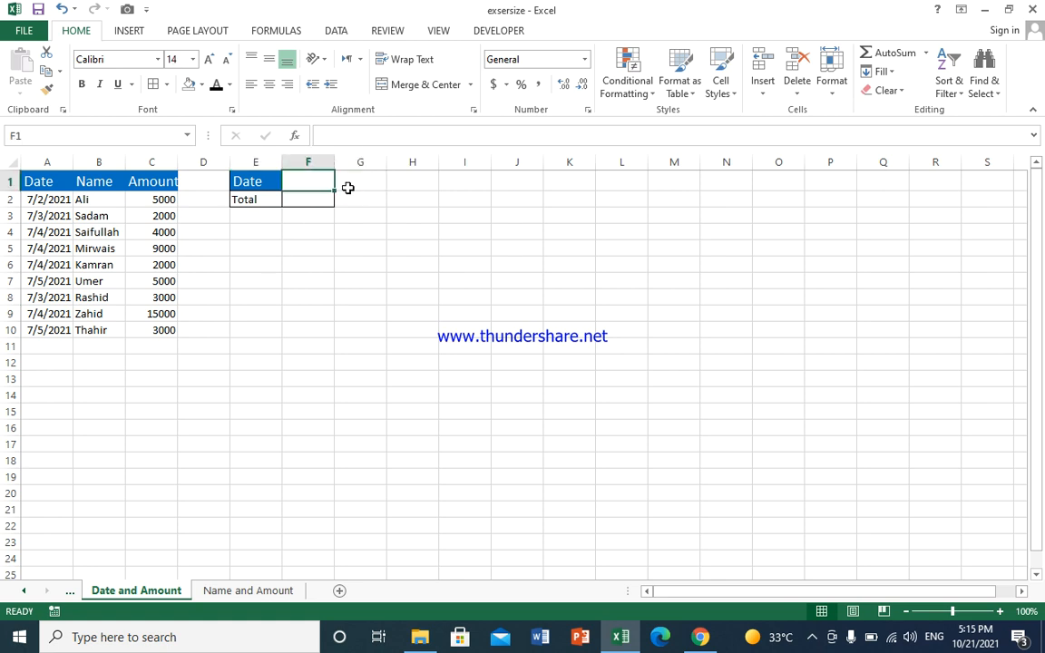
click(334, 187)
click(340, 183)
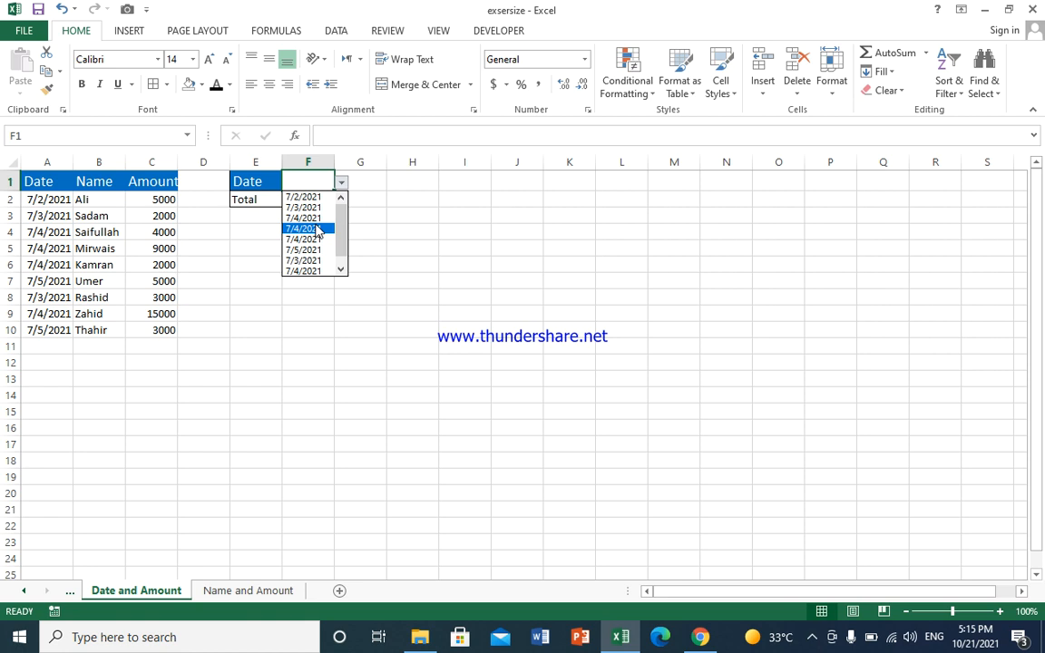
key(Up)
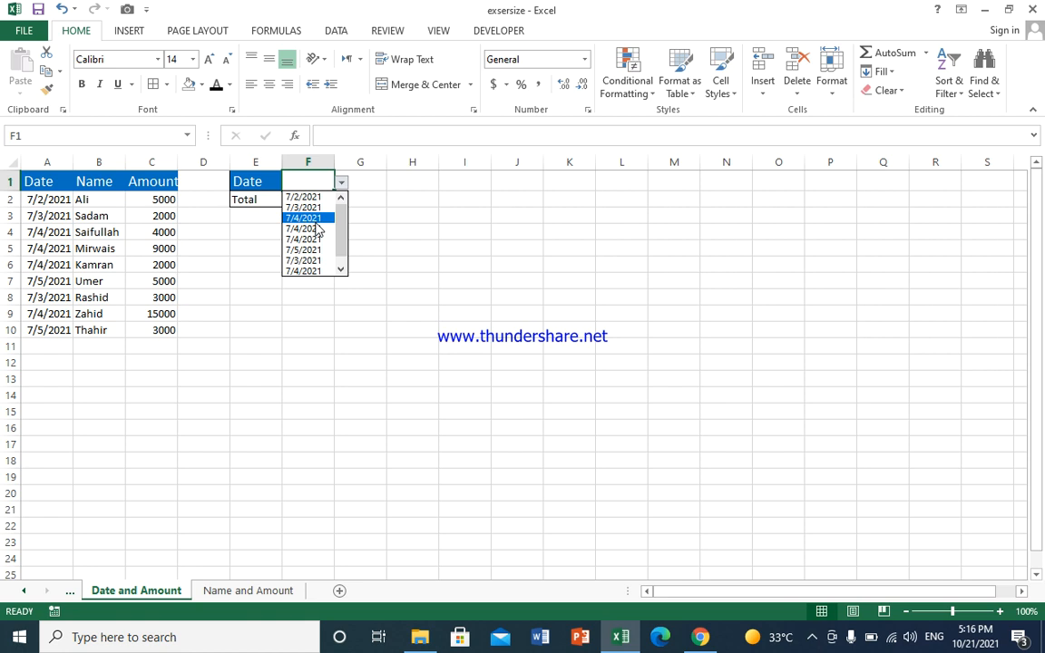
key(Return)
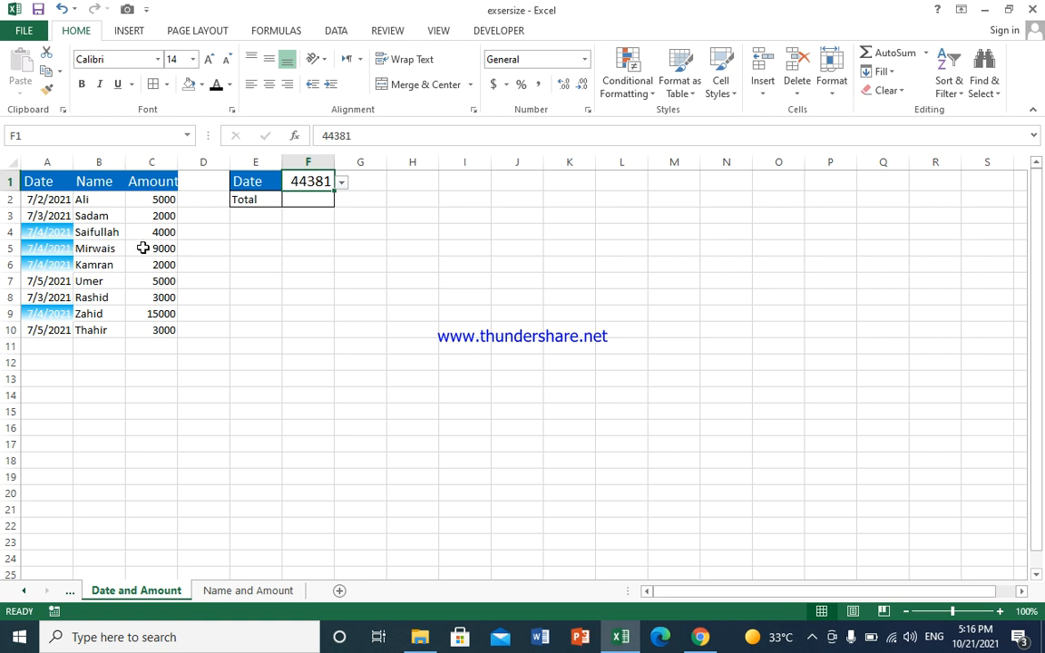
Enter =SUMIFS(C2:C10,date,F1) in F2 to total the amounts for the date chosen in F1.
click(307, 203)
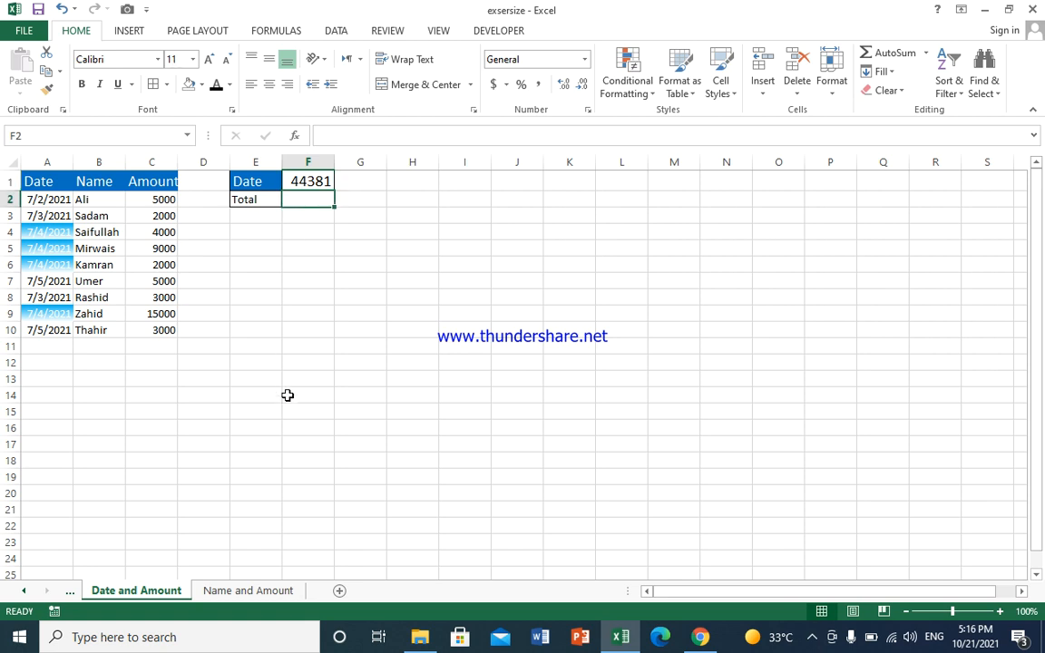
text(=)
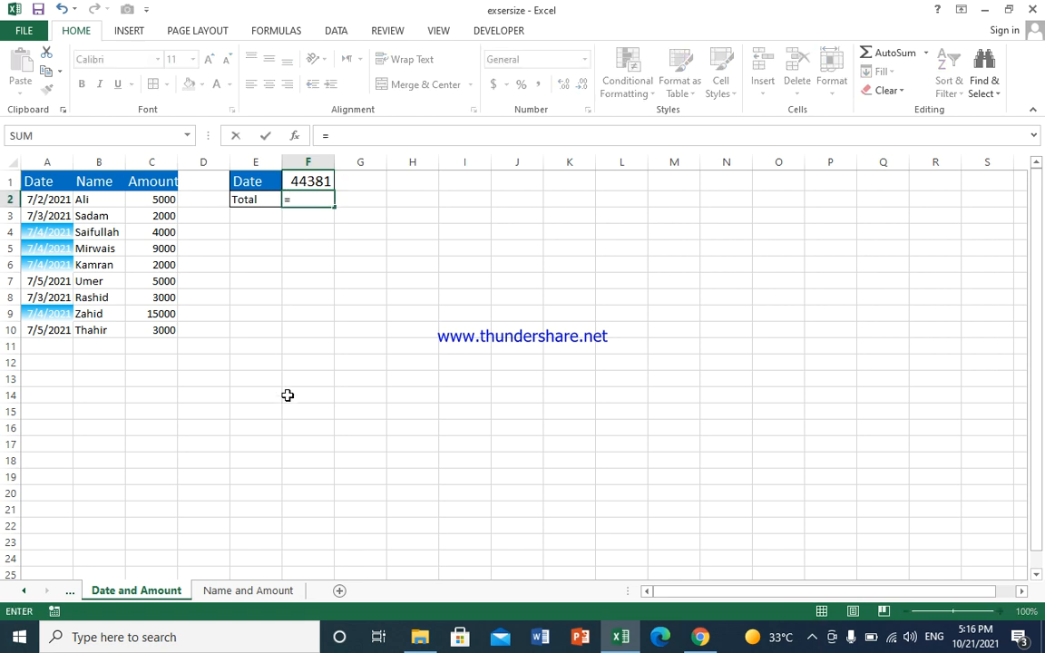
text(sumifs)
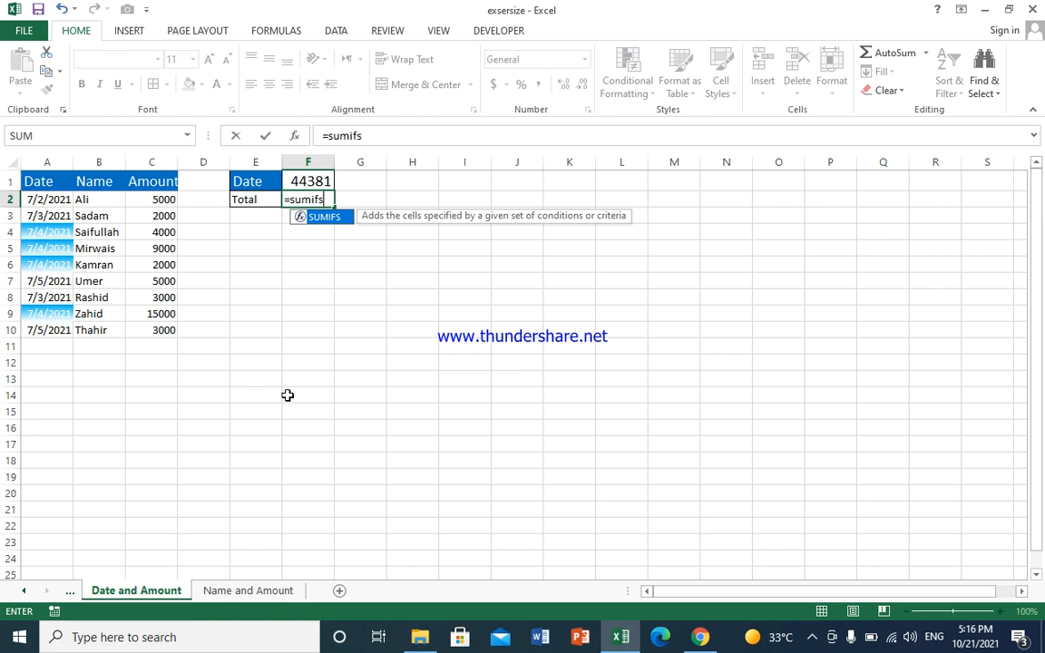
key(Tab)
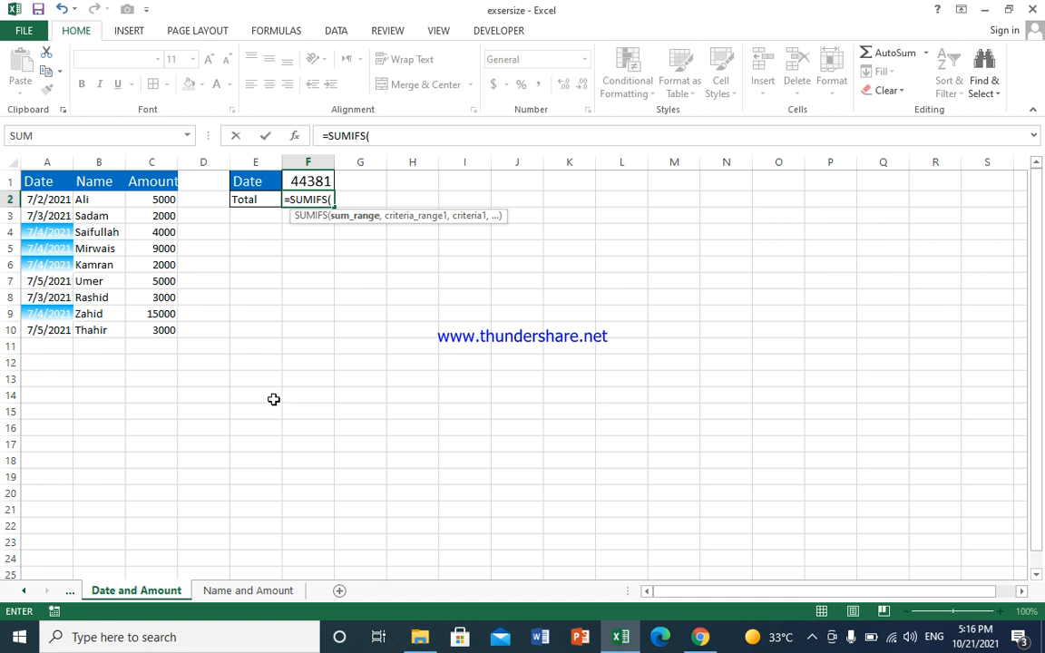
drag(150, 198, 161, 330)
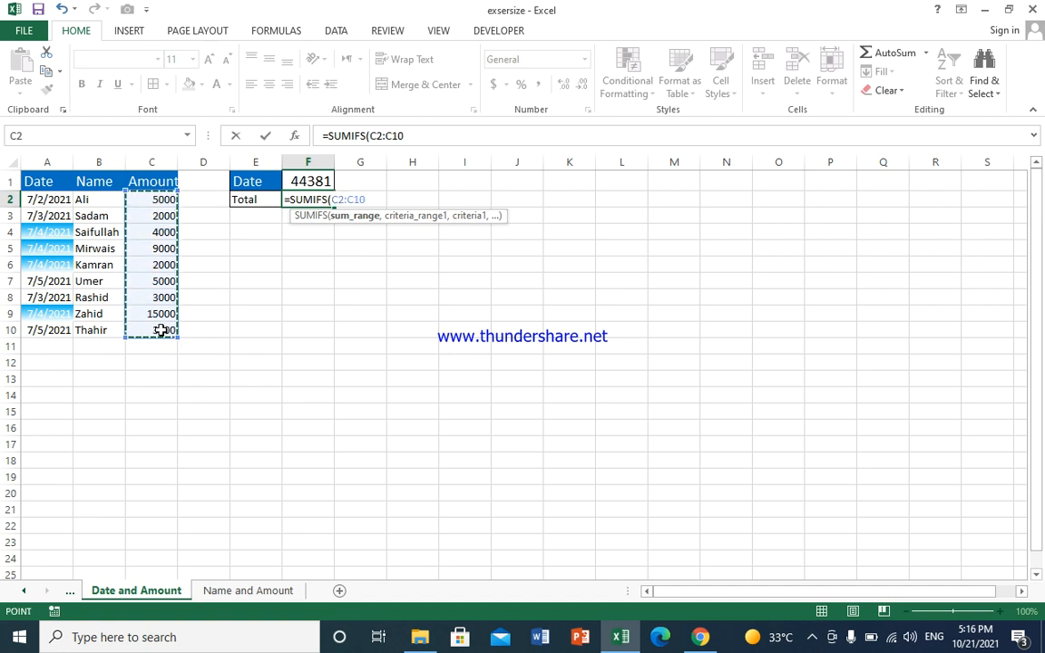
text(,)
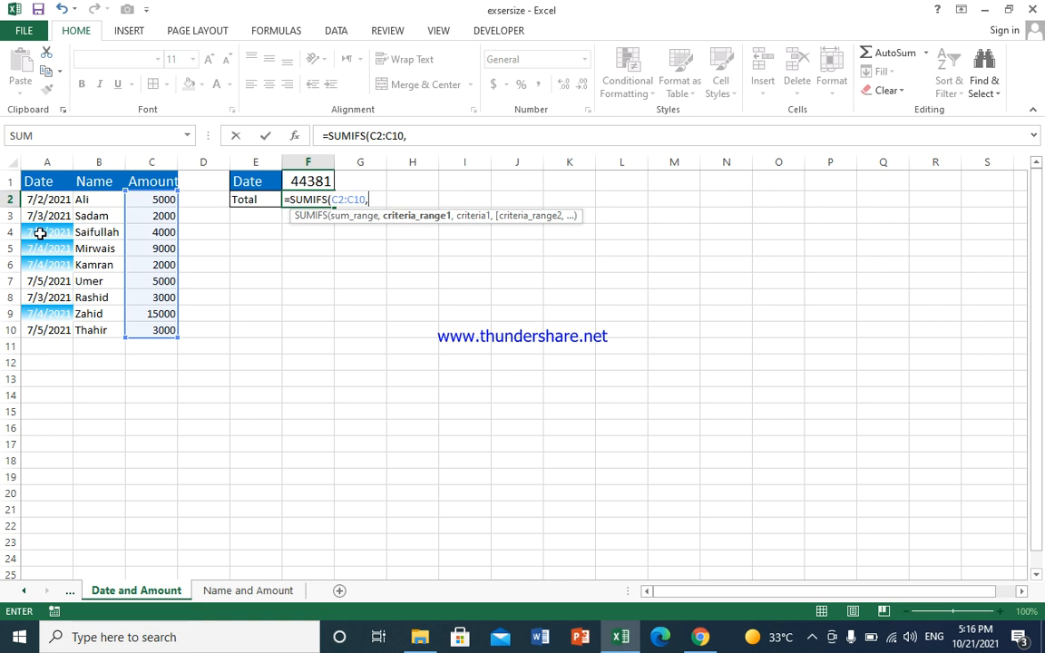
drag(41, 207, 56, 330)
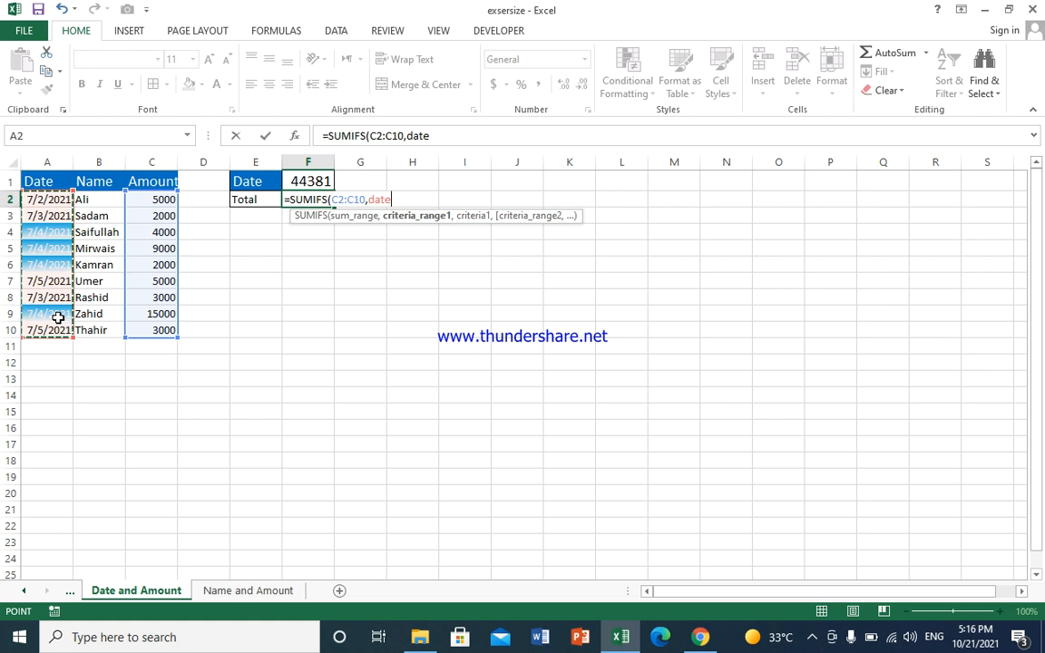
text(,)
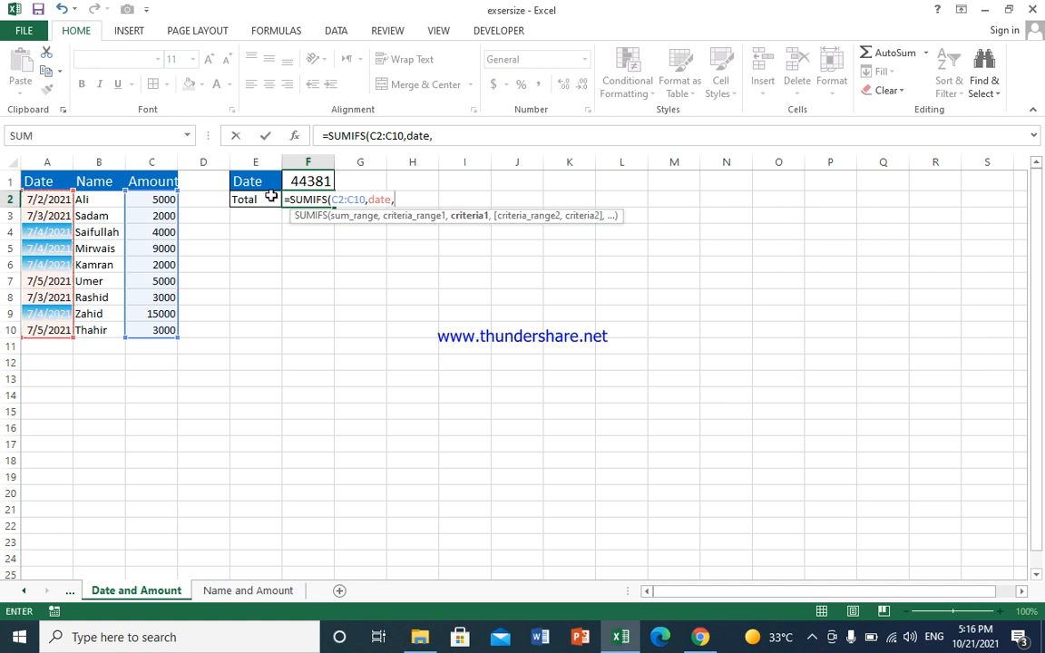
click(301, 178)
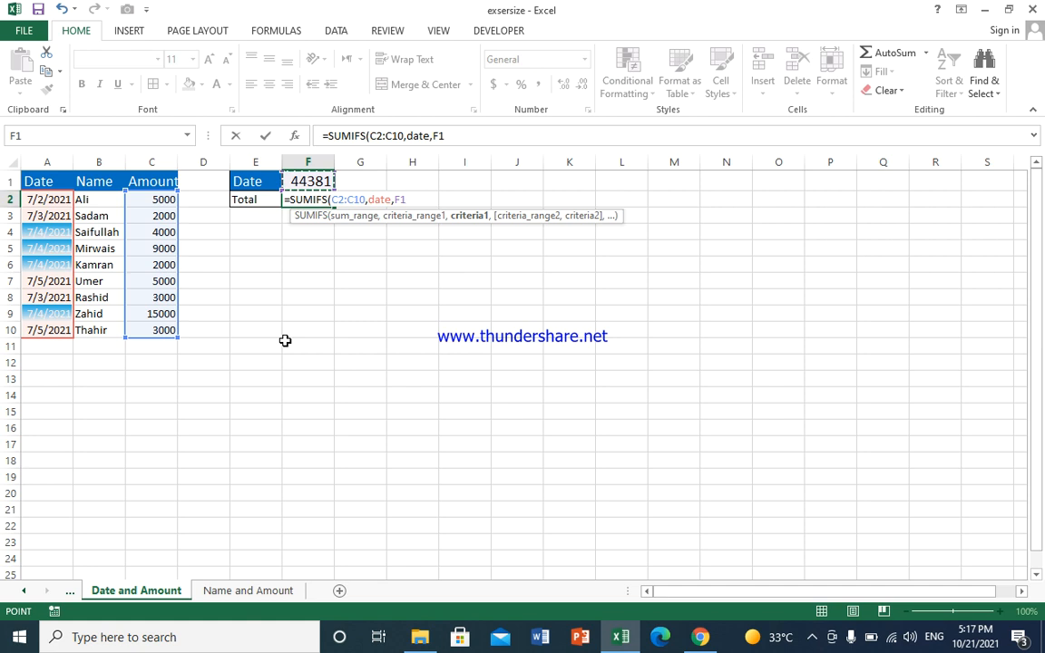
text())
key(Return)
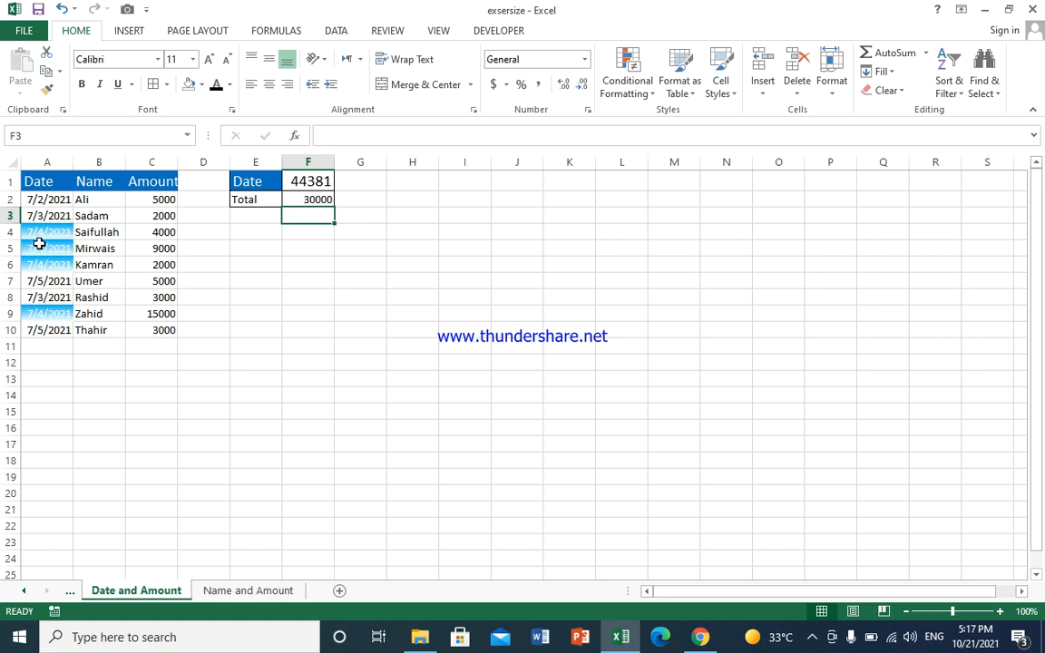
Test the highlighting and total by choosing 7/2/2021 in F1, followed by 7/5/2021.
click(332, 182)
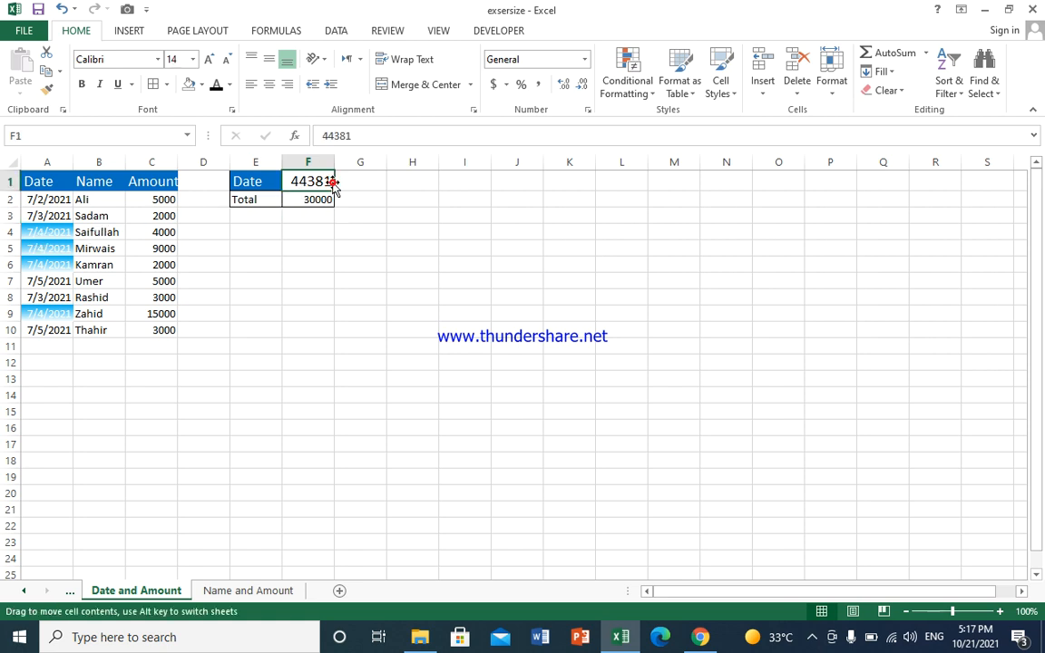
click(340, 182)
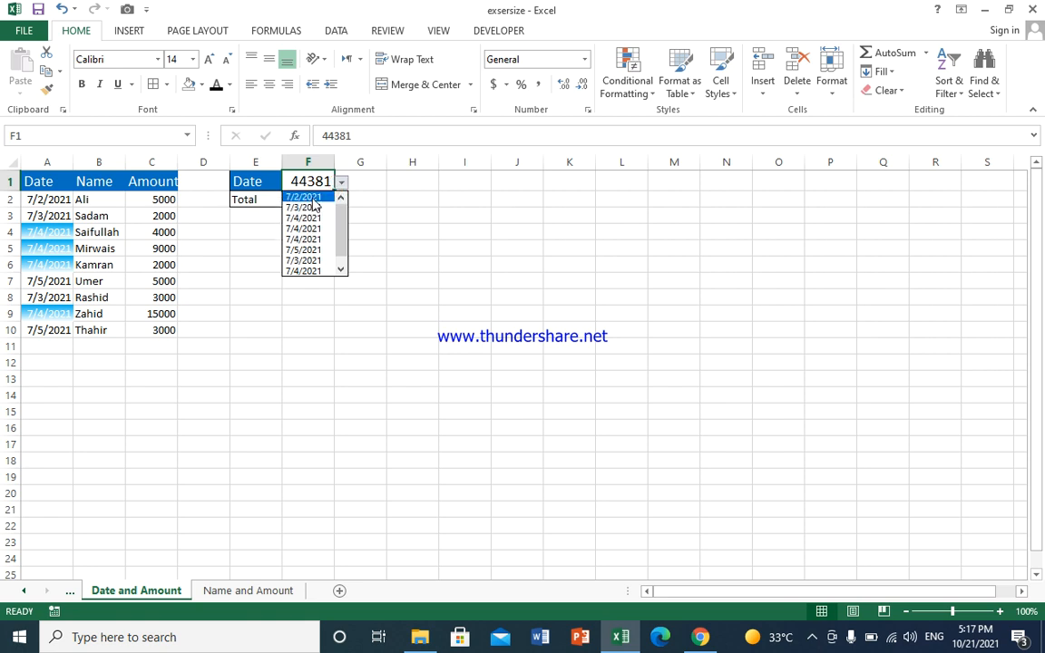
click(303, 197)
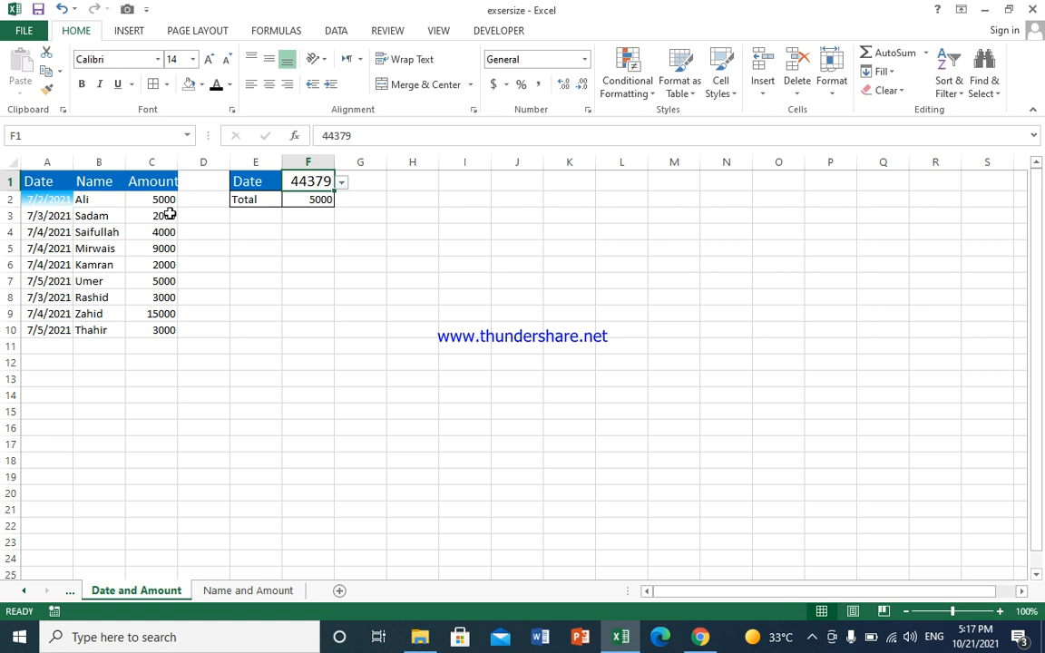
click(341, 182)
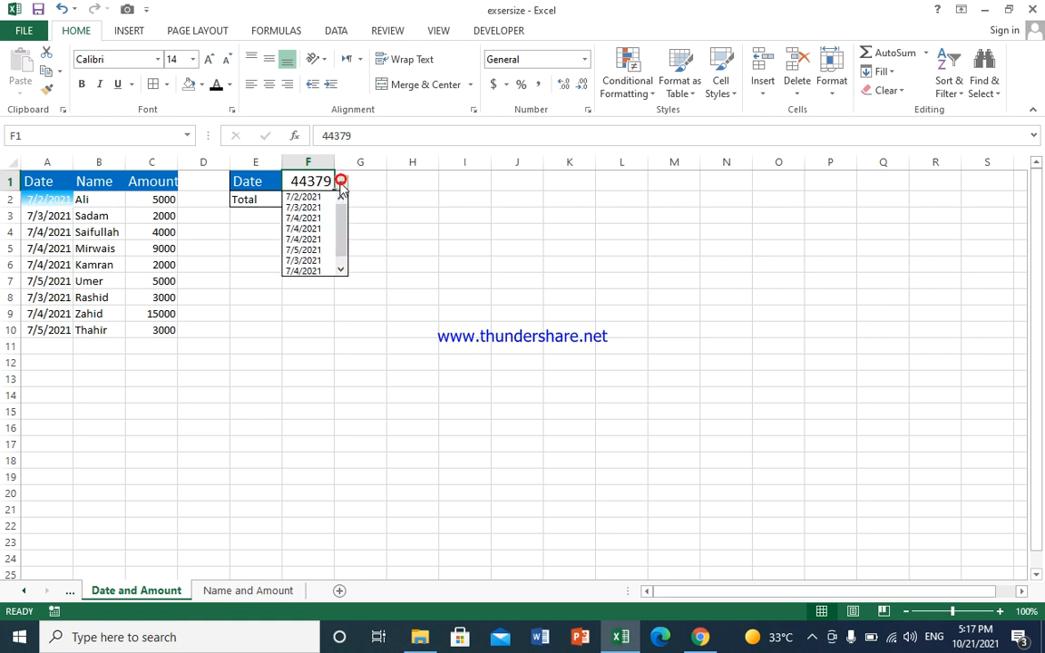
click(313, 250)
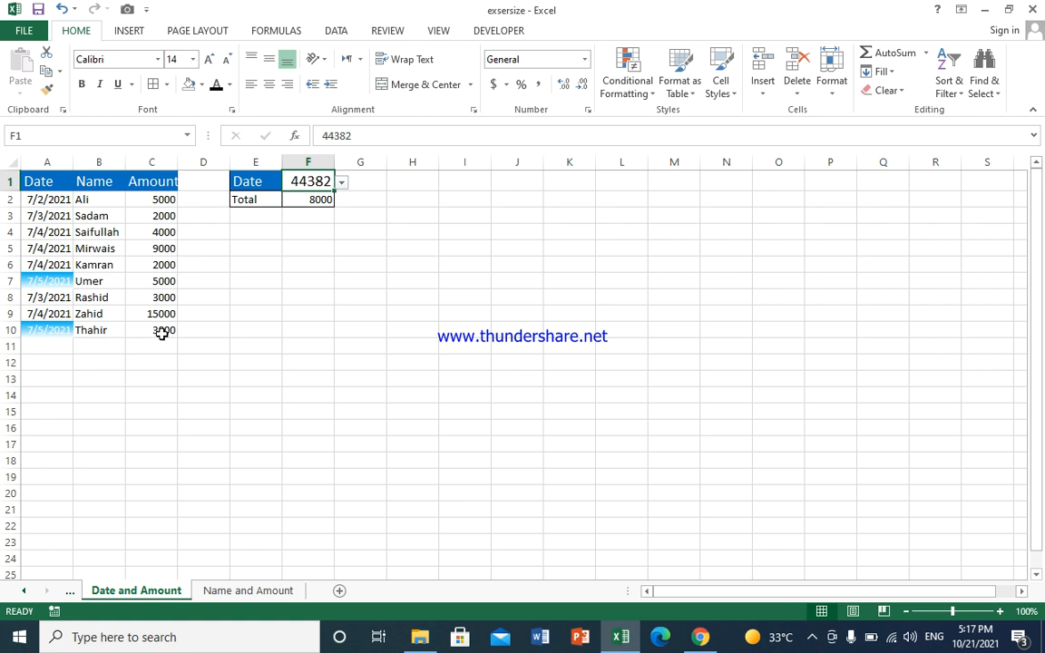
click(318, 220)
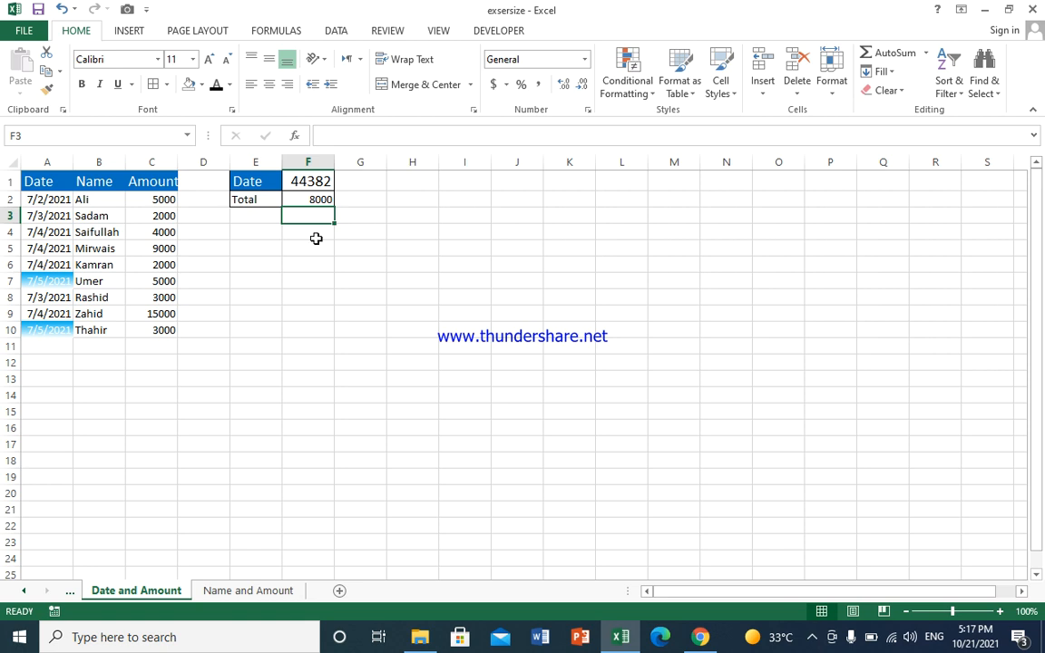
On the Name and Amount sheet, start a formula-based conditional formatting rule for the names in A2:A12.
click(266, 592)
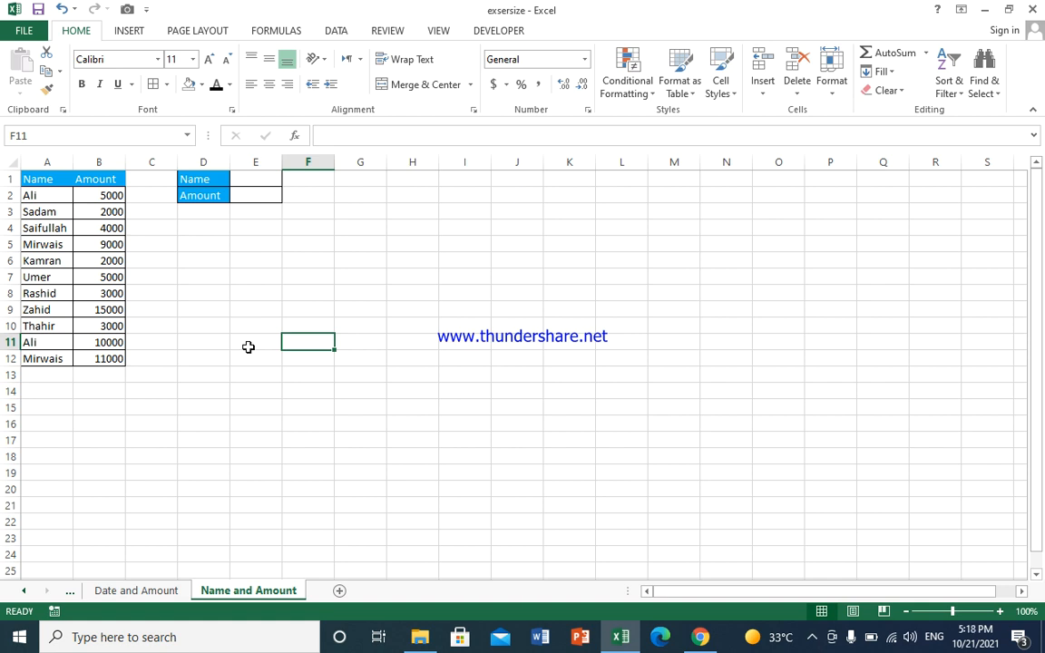
click(258, 180)
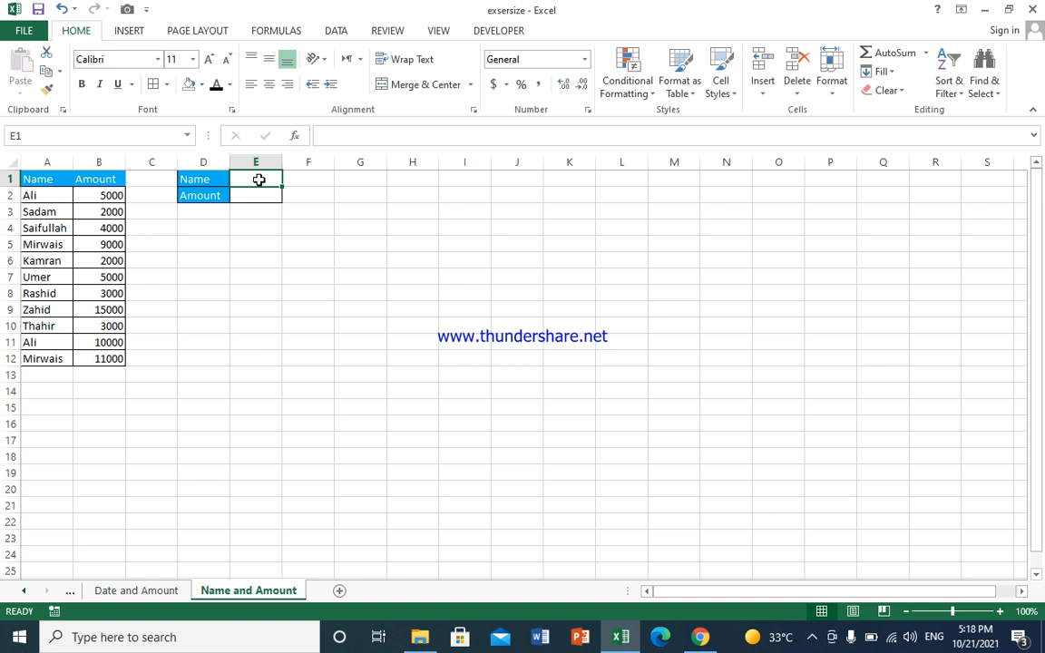
click(41, 181)
drag(46, 195, 47, 358)
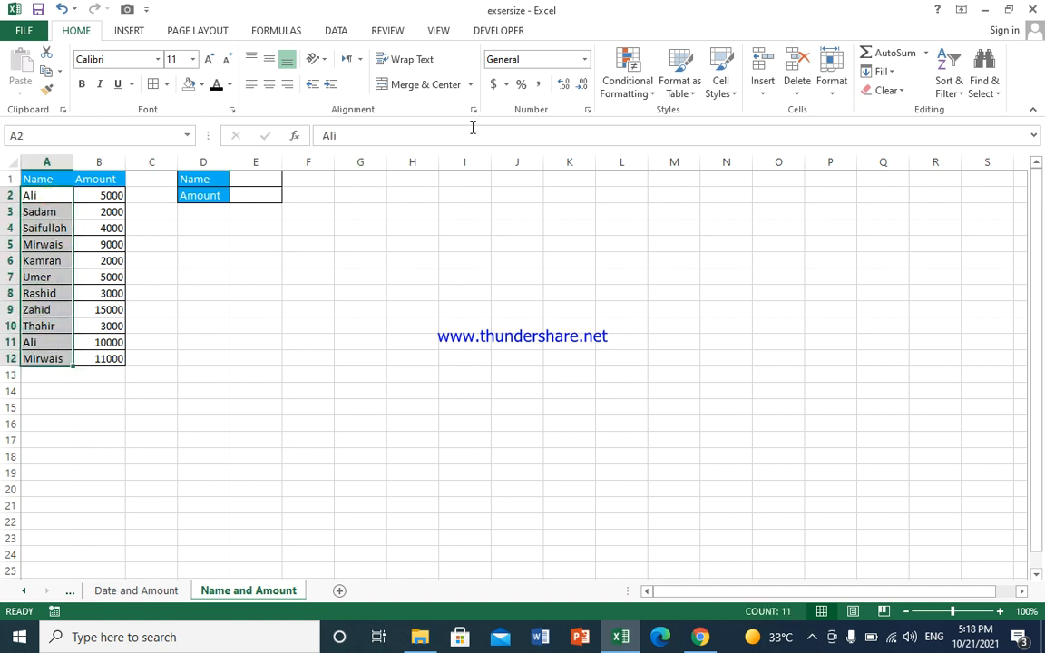
click(632, 80)
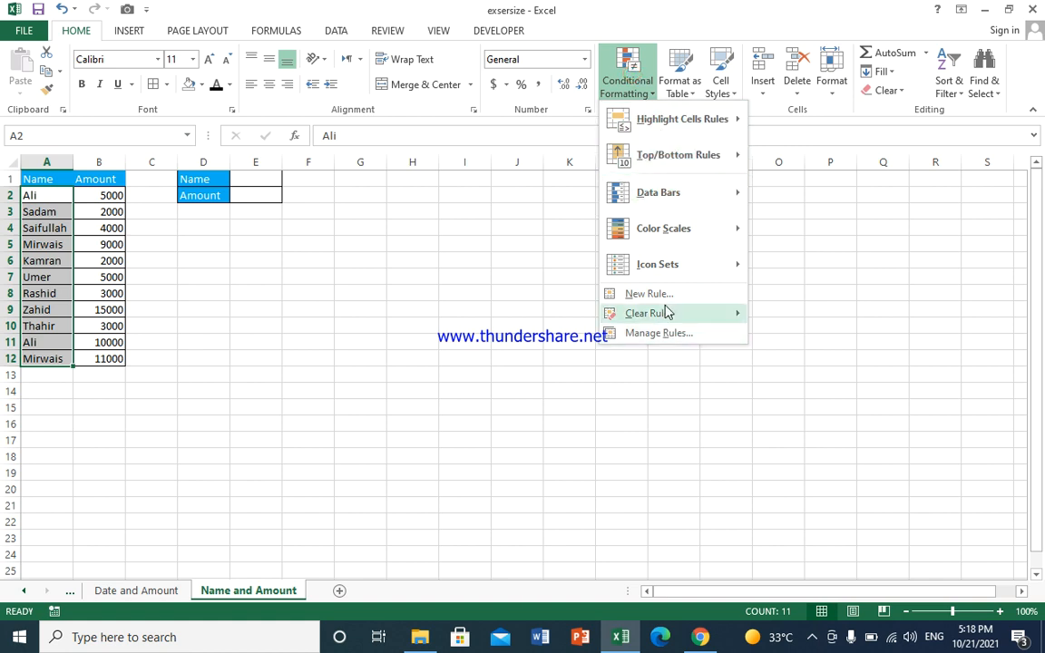
click(649, 294)
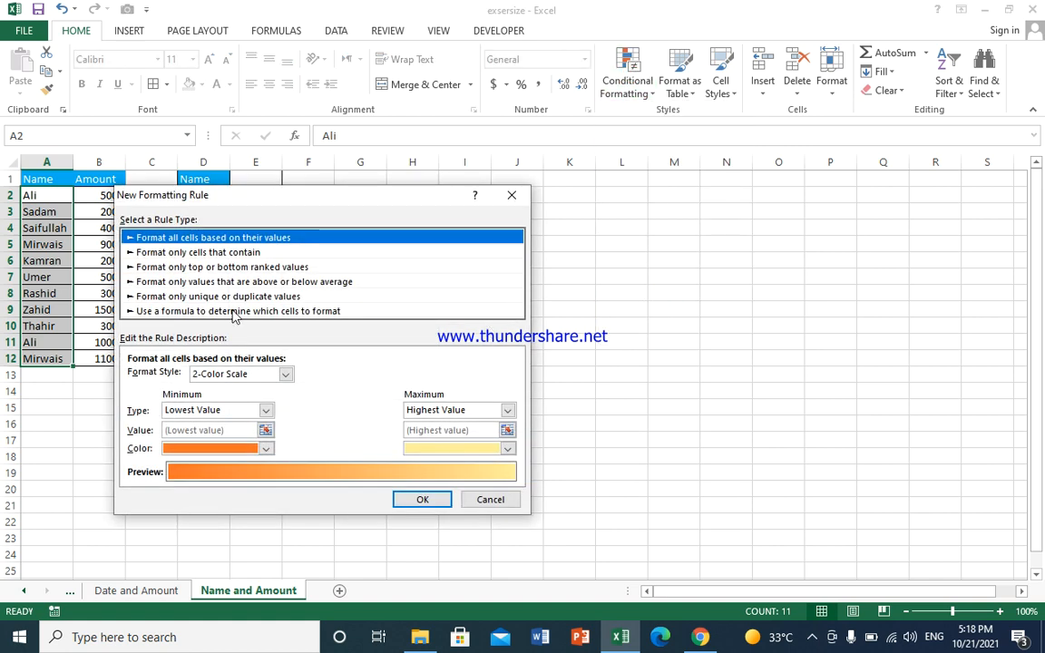
click(233, 311)
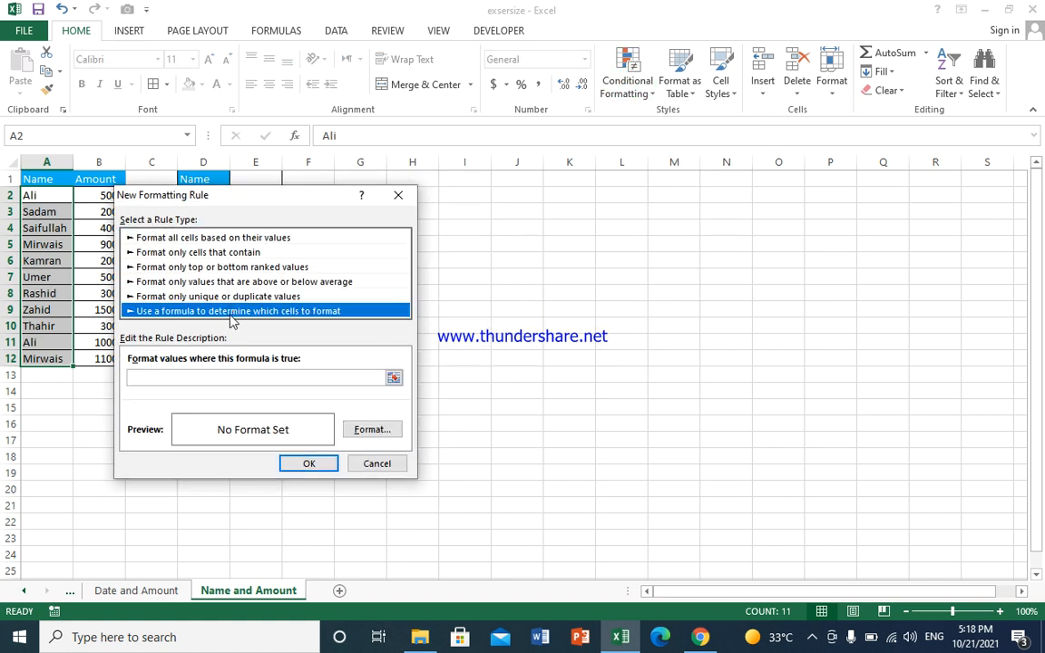
Enter the rule formula =$E$1=A2, keeping E1 absolute and making A2 a relative reference.
click(226, 379)
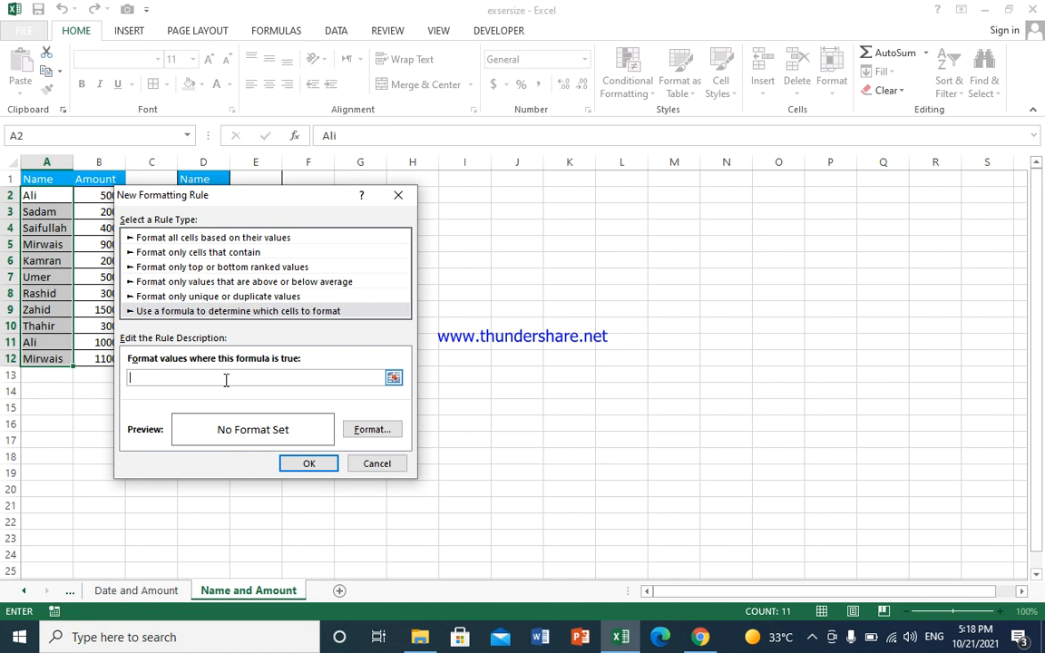
text(=)
drag(240, 197, 469, 193)
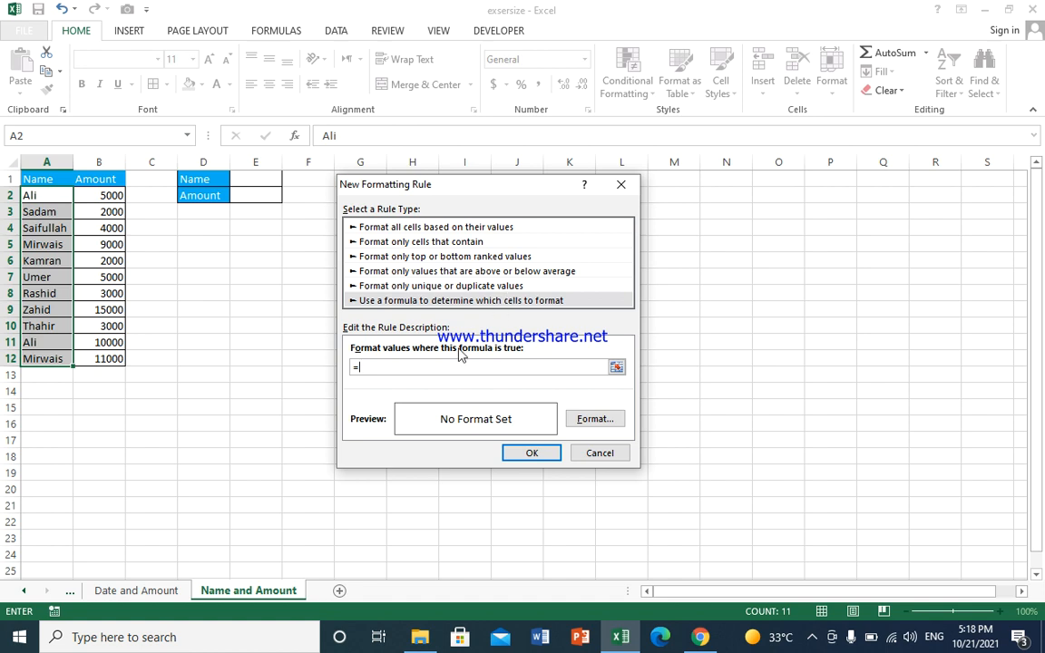
click(267, 180)
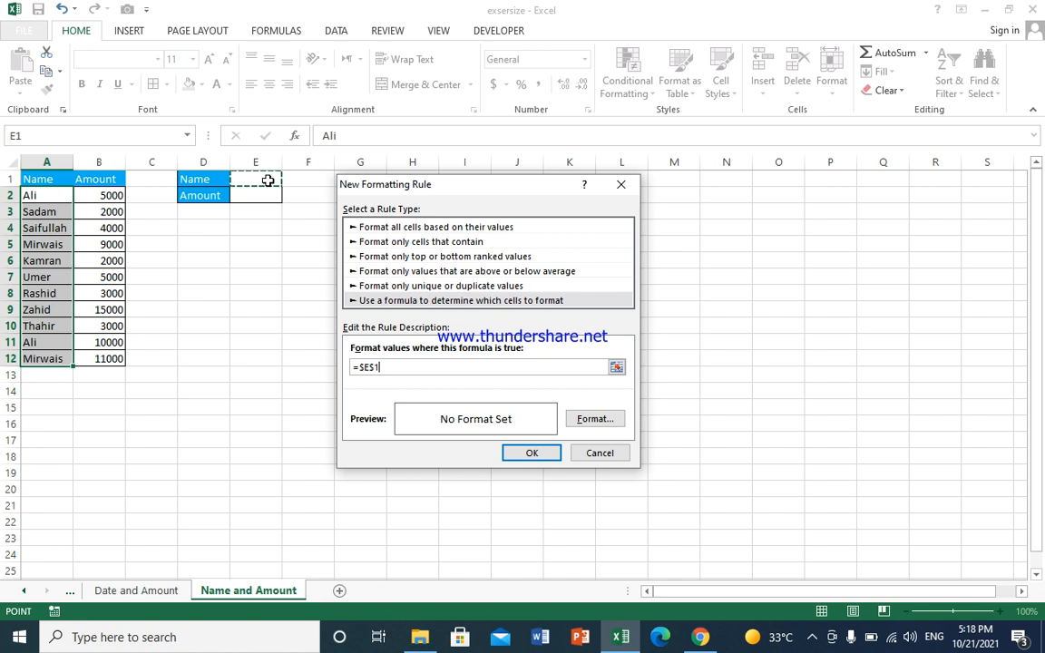
text(=)
click(47, 195)
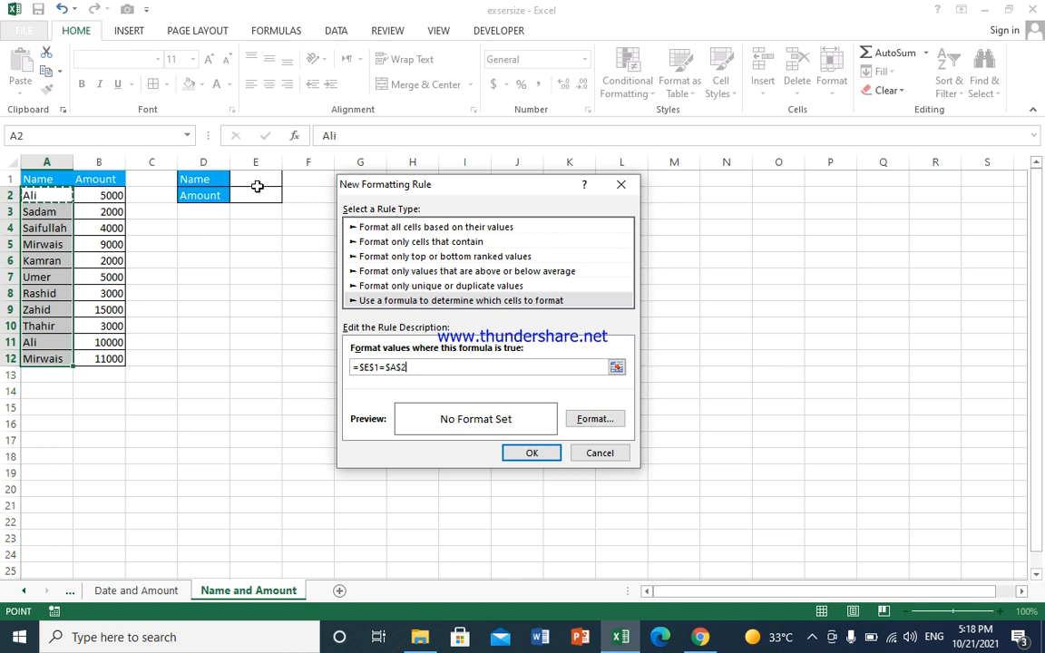
key(F4)
key(F4)
key(F4)
Set the rule's font color to white for names in A2:A12 that match E1.
click(599, 419)
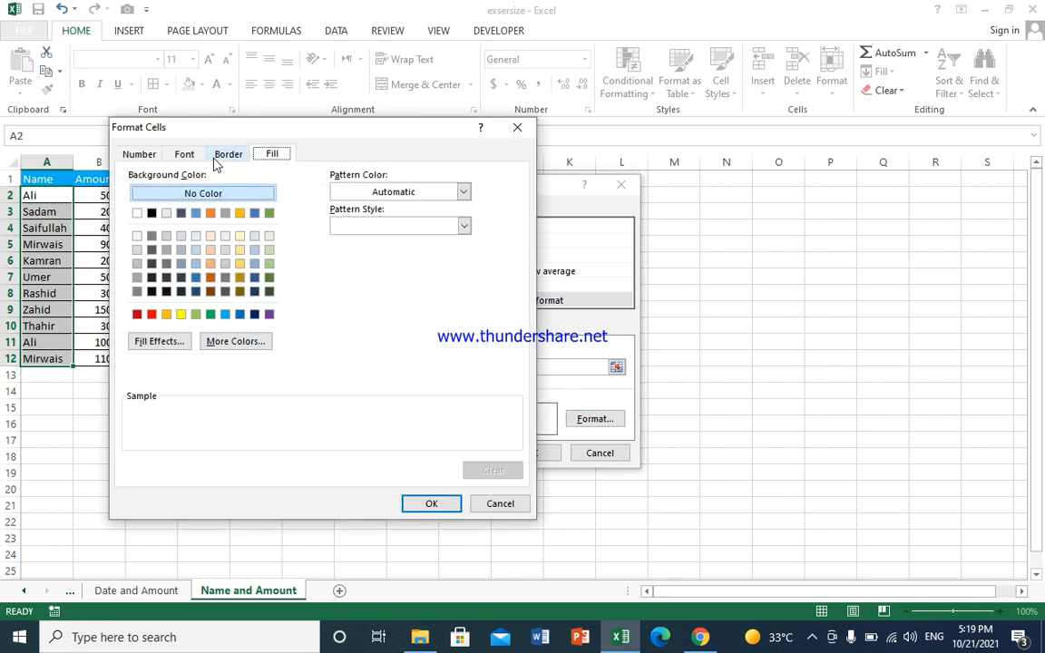
click(186, 154)
click(232, 156)
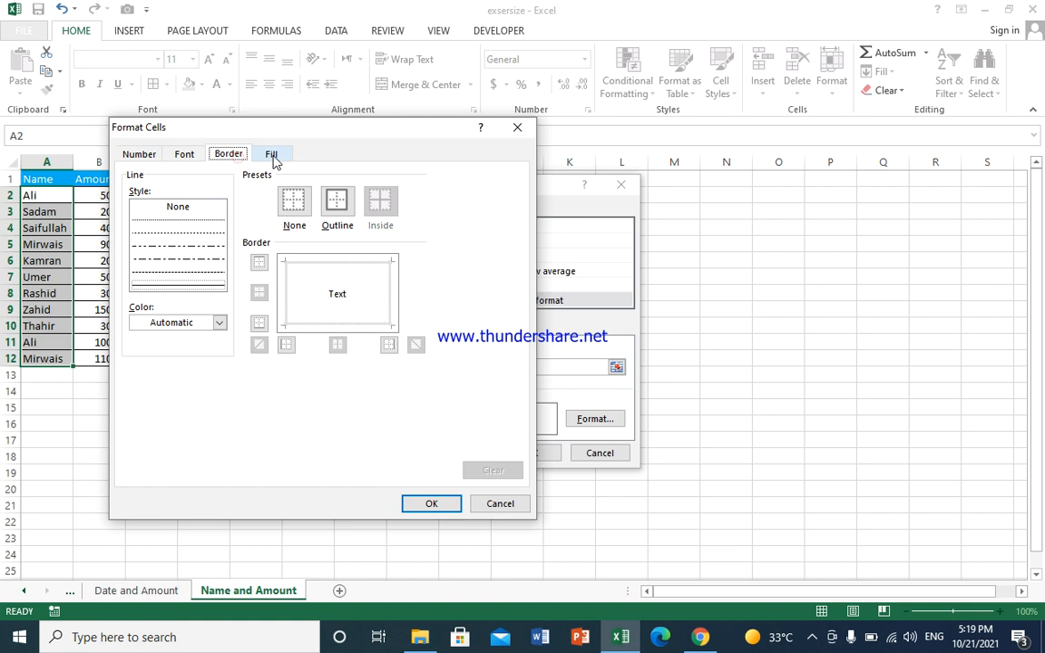
click(273, 154)
click(186, 157)
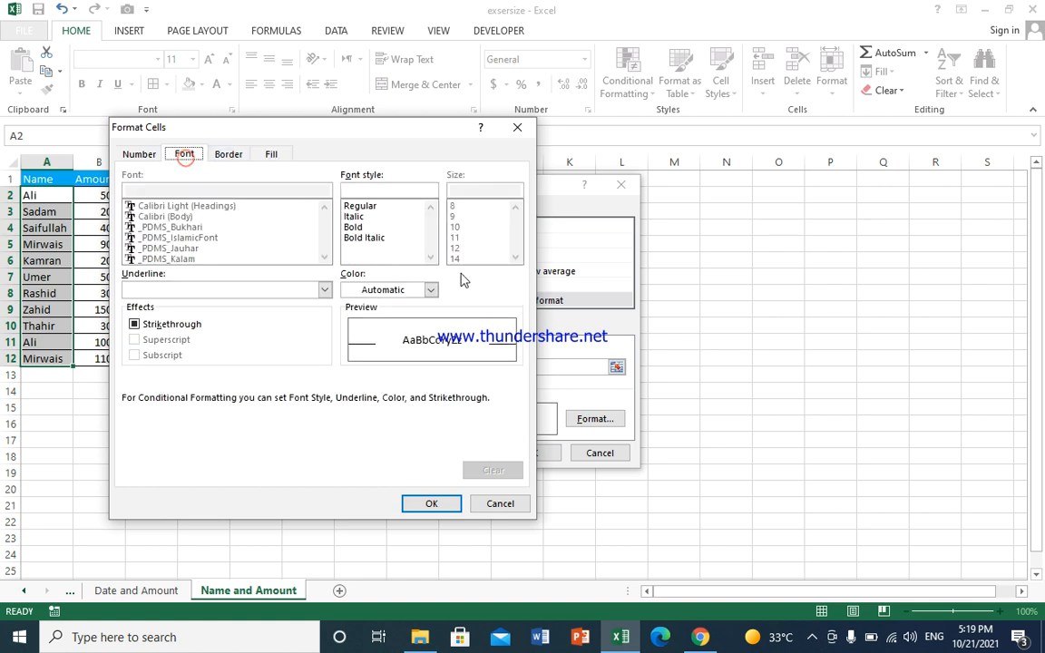
click(430, 290)
click(349, 346)
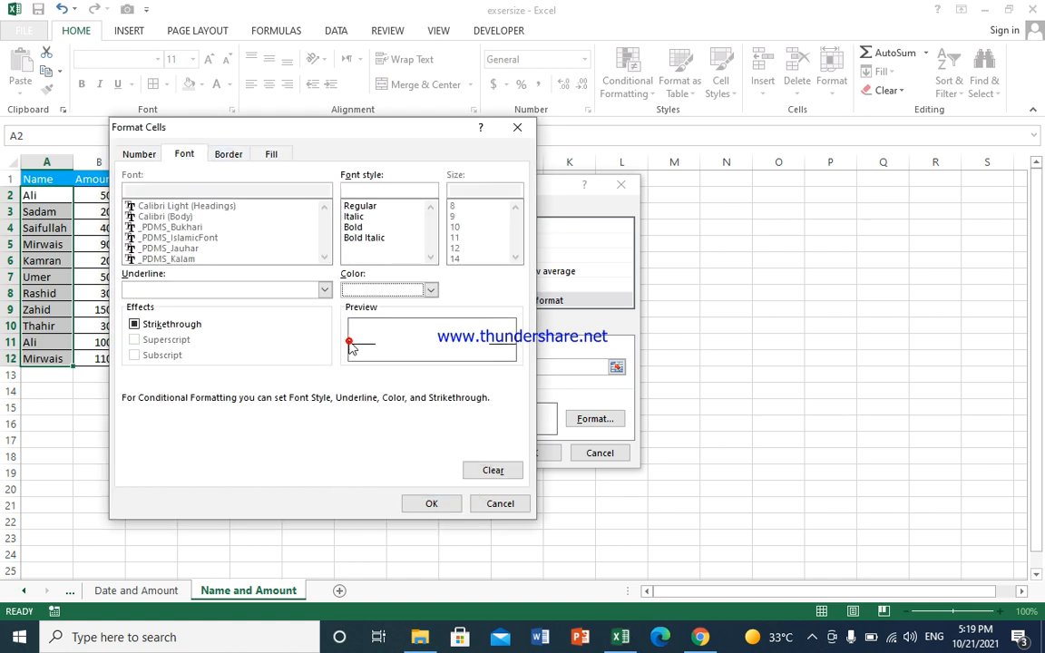
Give the rule a two-color horizontal gradient fill from black to white and apply the rule to the names.
click(270, 156)
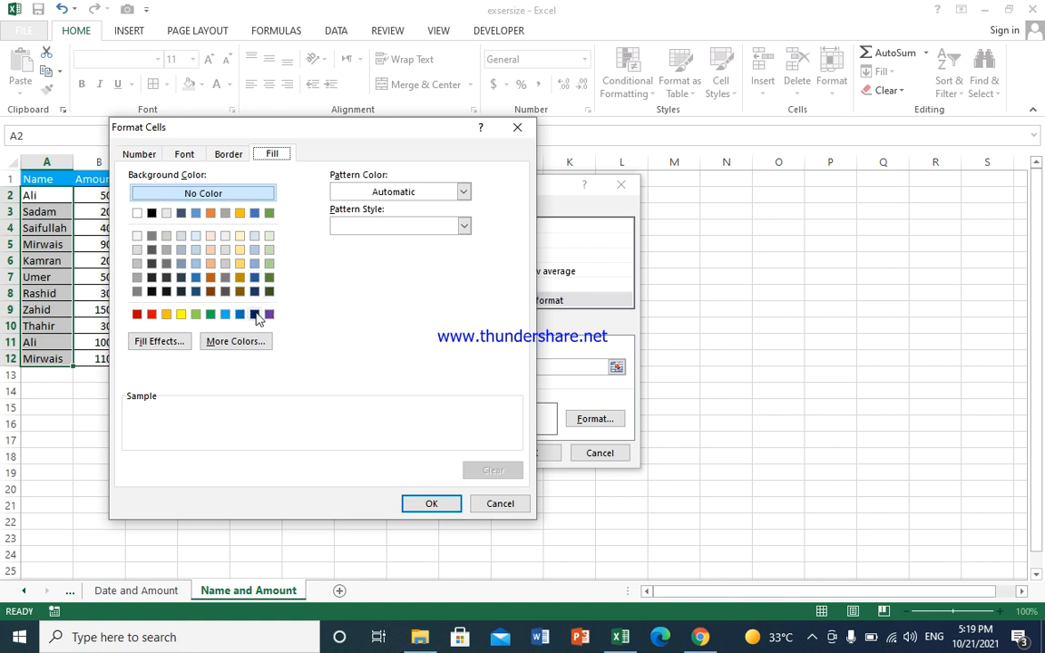
click(151, 214)
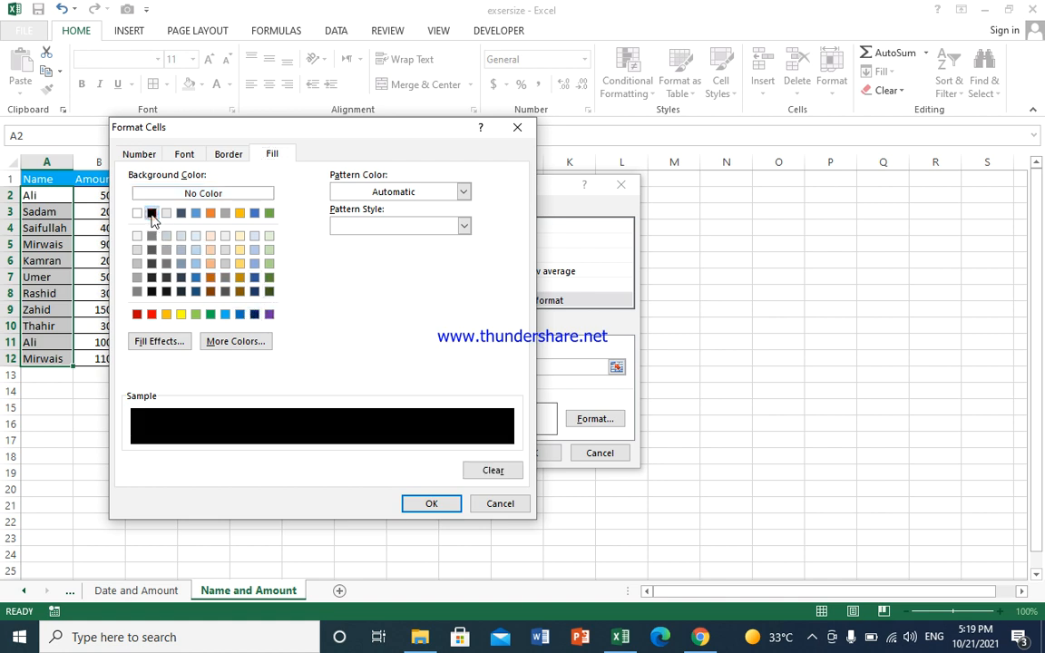
click(159, 341)
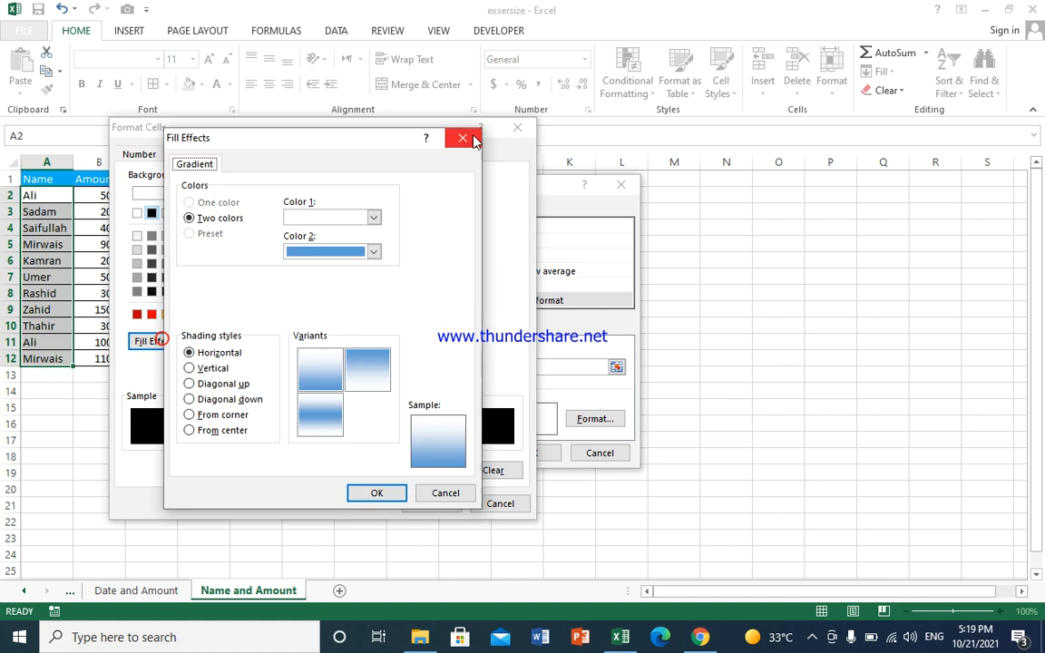
click(375, 218)
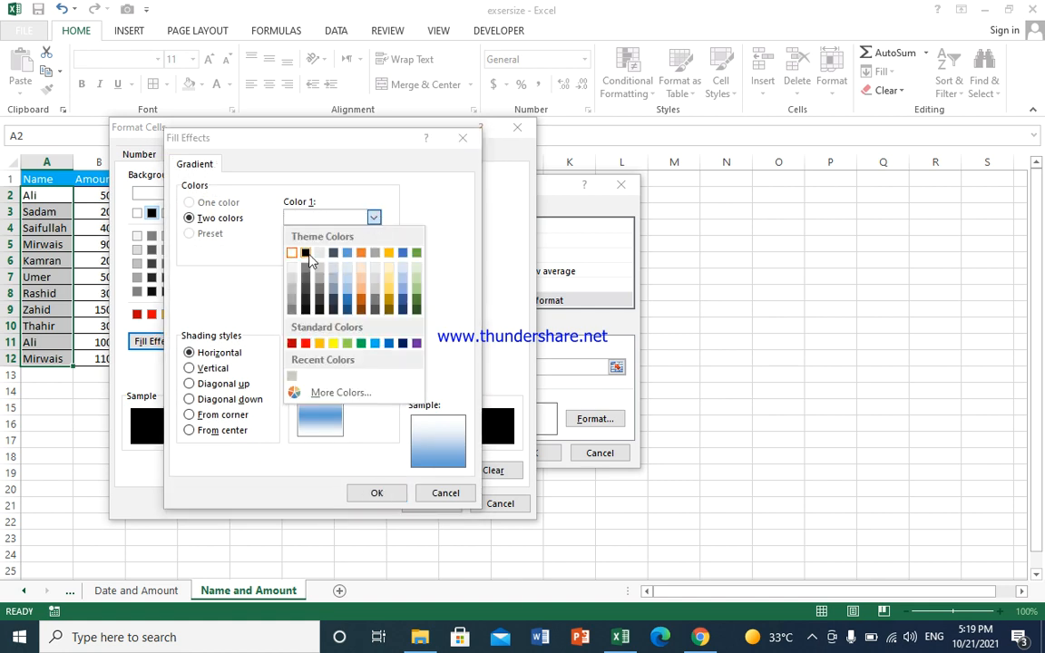
click(278, 229)
click(373, 252)
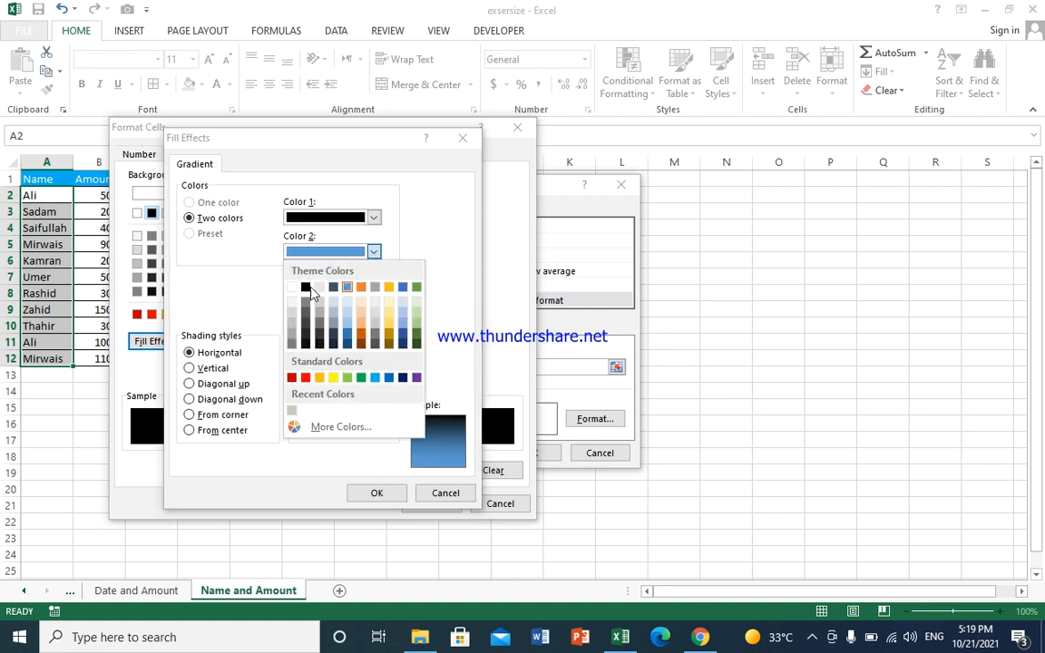
click(296, 286)
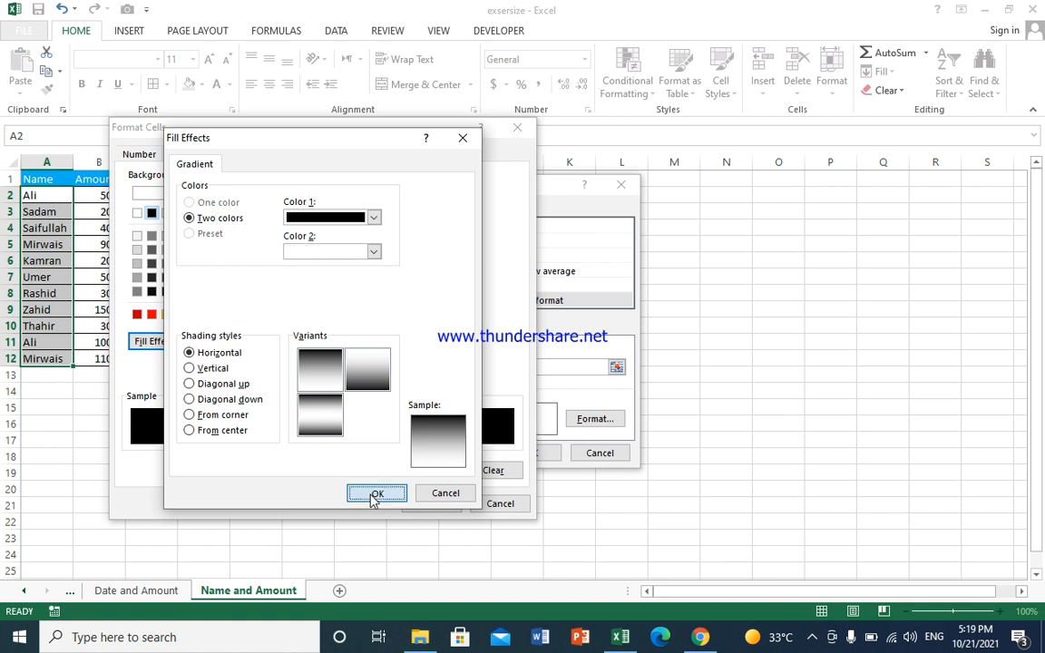
click(372, 493)
click(407, 505)
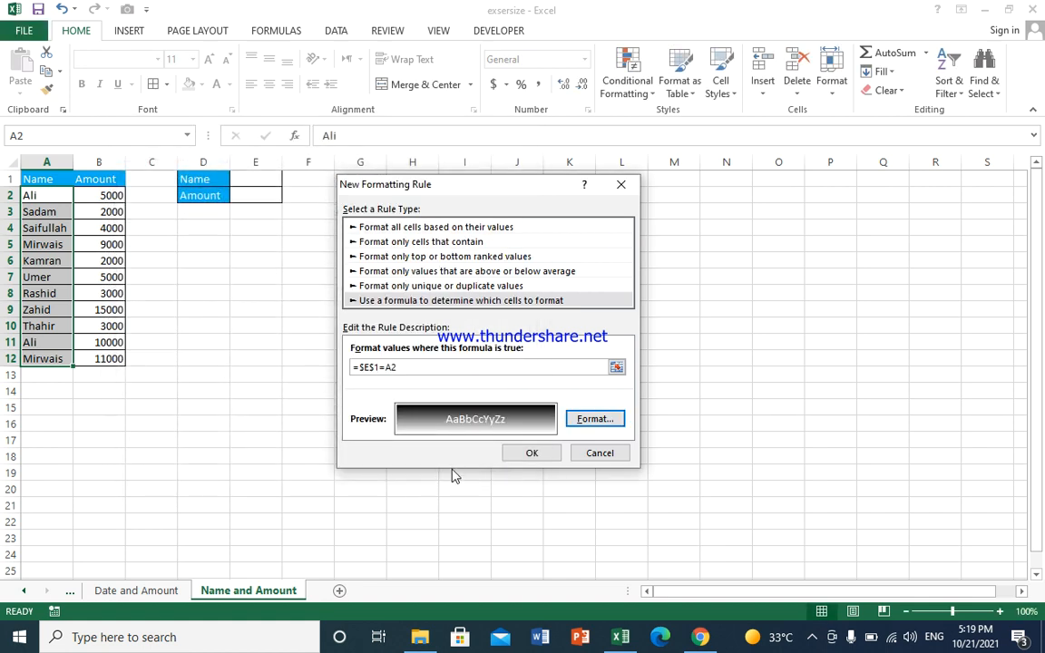
click(534, 454)
click(220, 313)
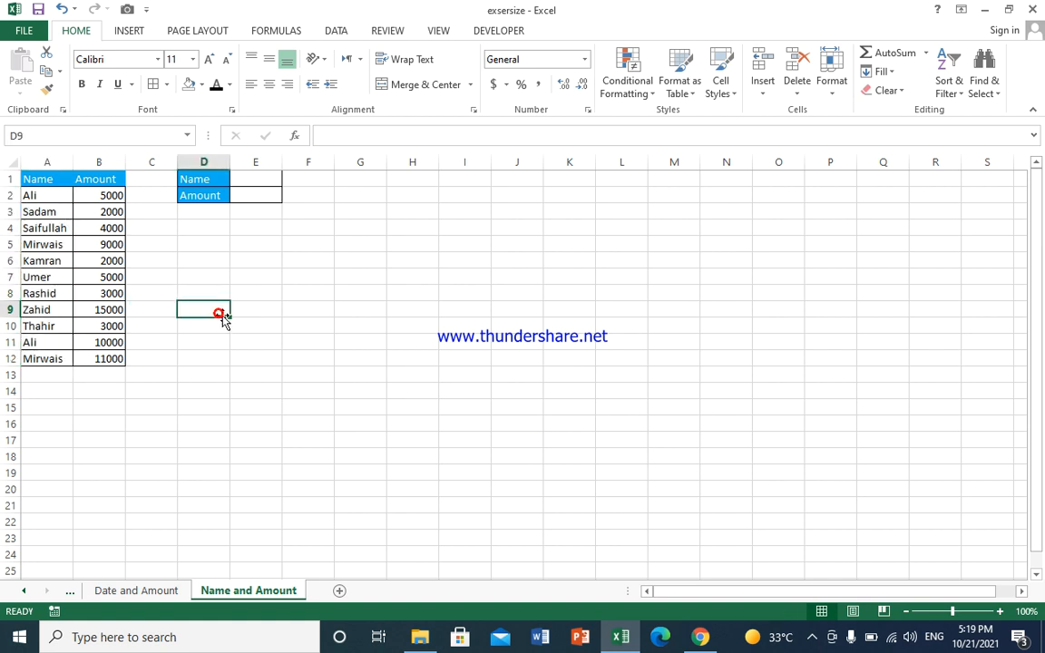
Enter the name from A2 in E1 to test the conditional highlighting.
click(281, 186)
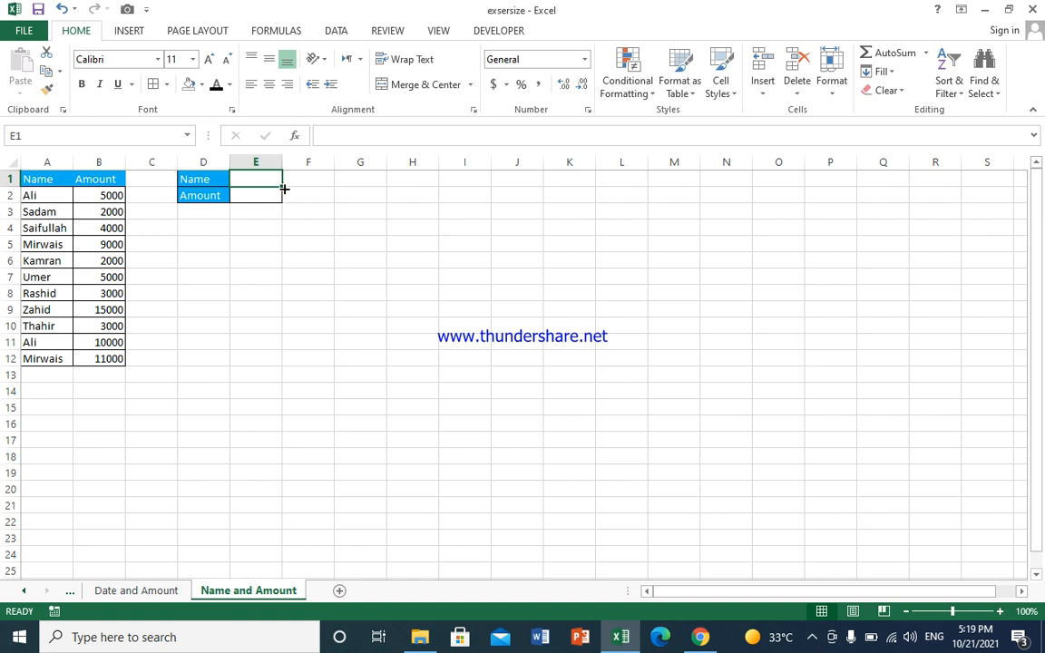
text(Ali)
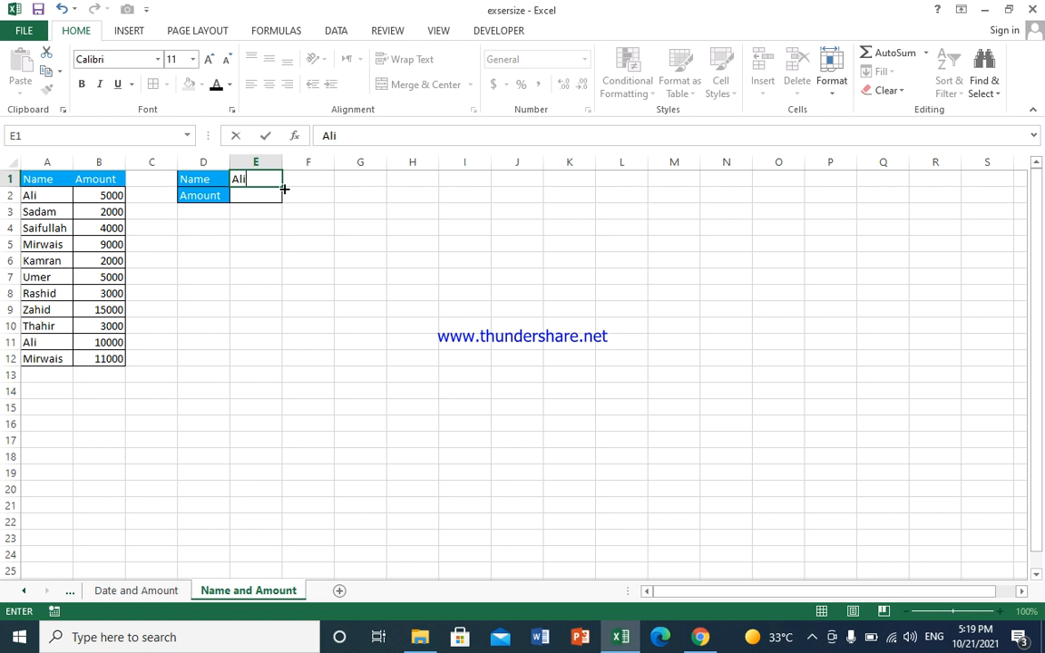
key(Return)
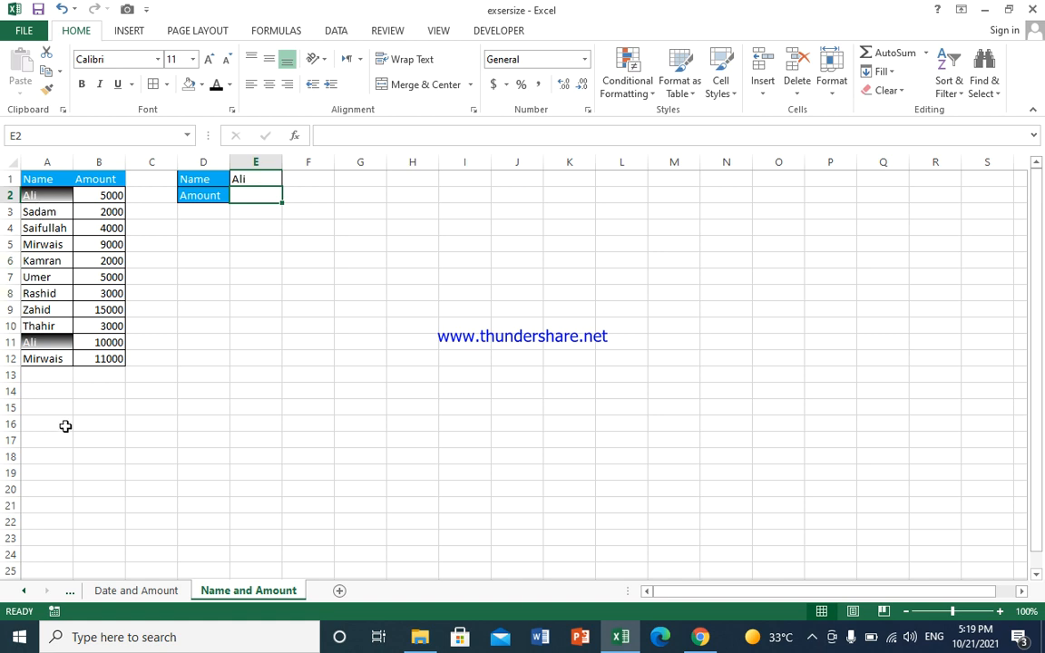
click(261, 226)
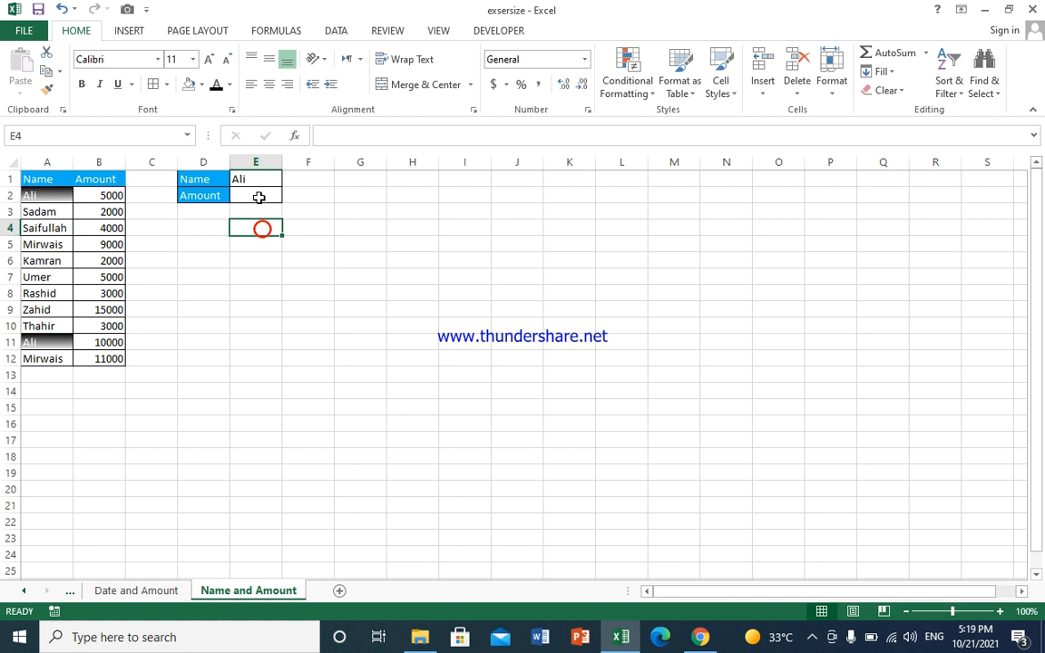
Enter =SUMIFS(B2:B12,A2:A12,E1) in E2 to total the amounts for the name in E1.
click(257, 196)
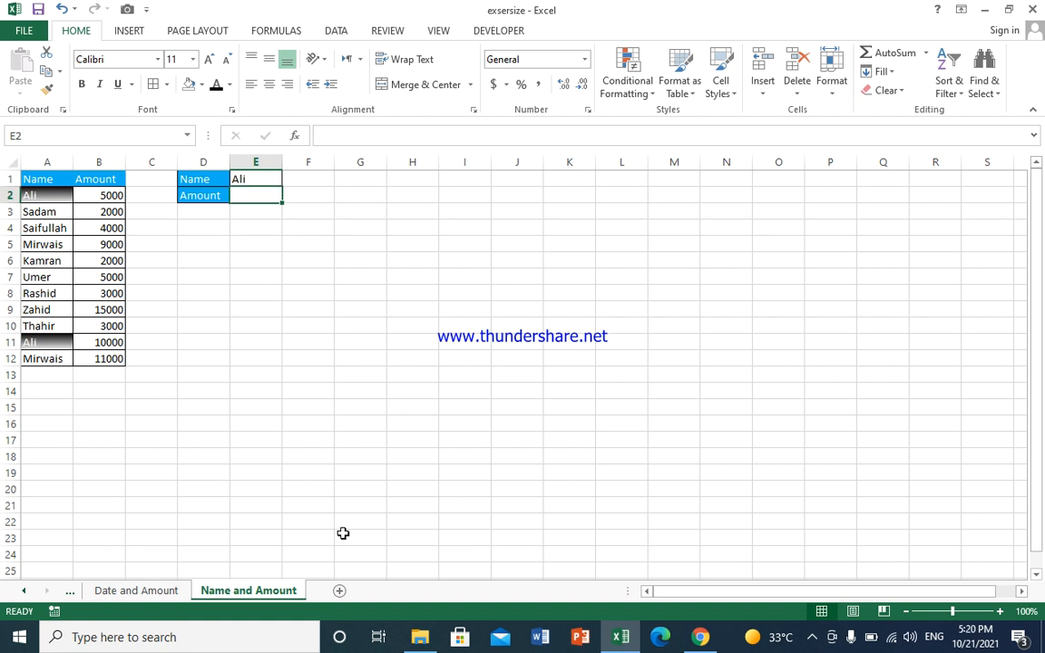
text(=sumfi)
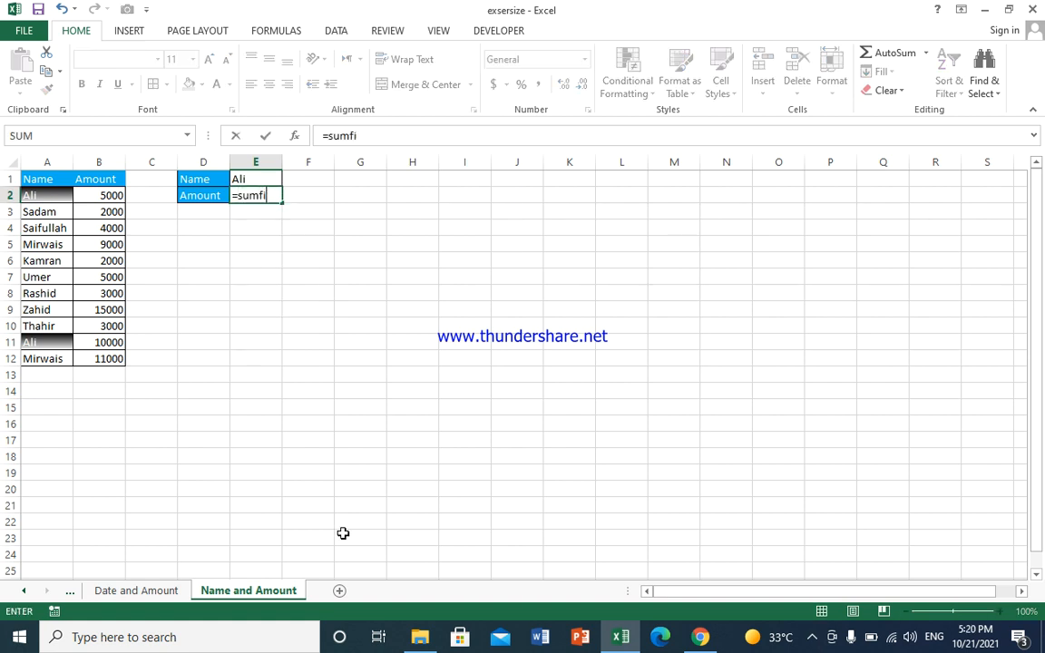
key(BackSpace)
key(BackSpace)
text(ifs)
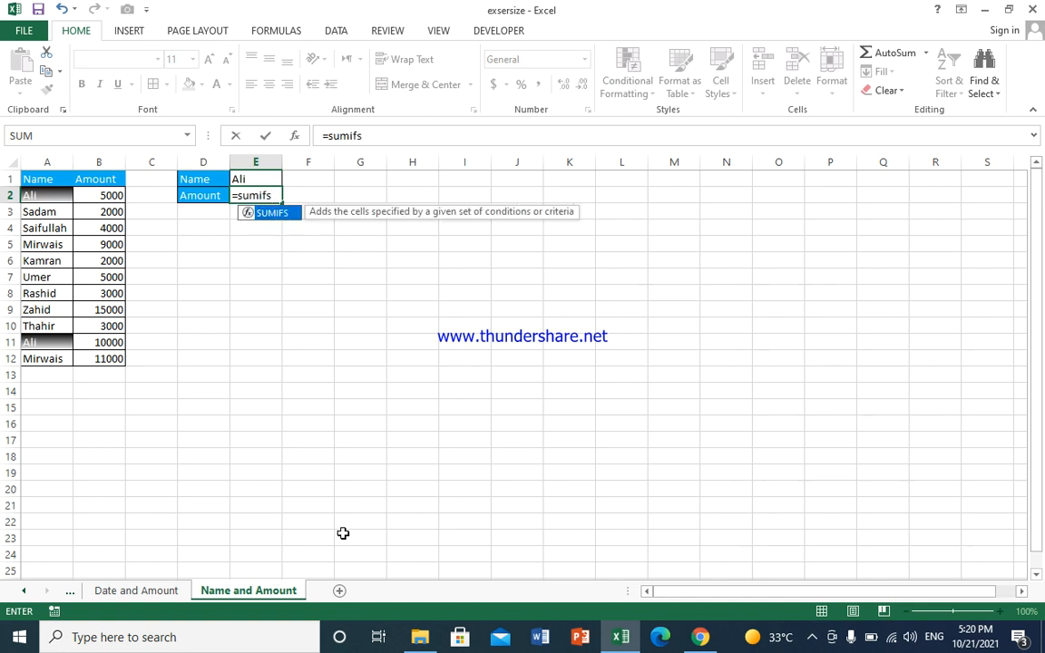
key(Tab)
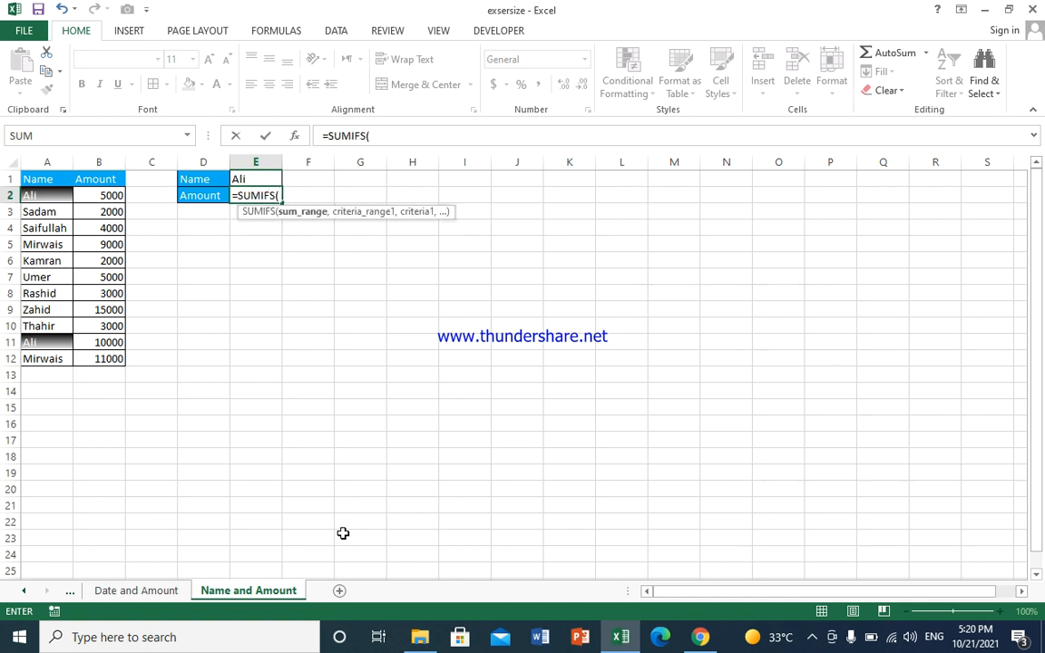
click(102, 195)
drag(103, 196, 113, 353)
text(,)
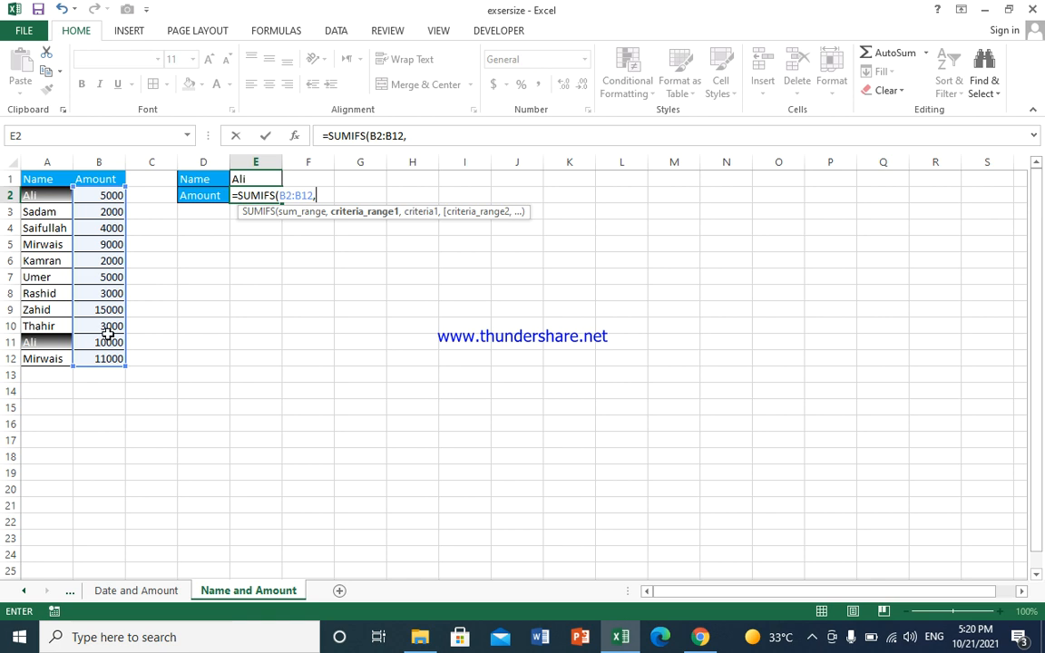
drag(36, 194, 40, 355)
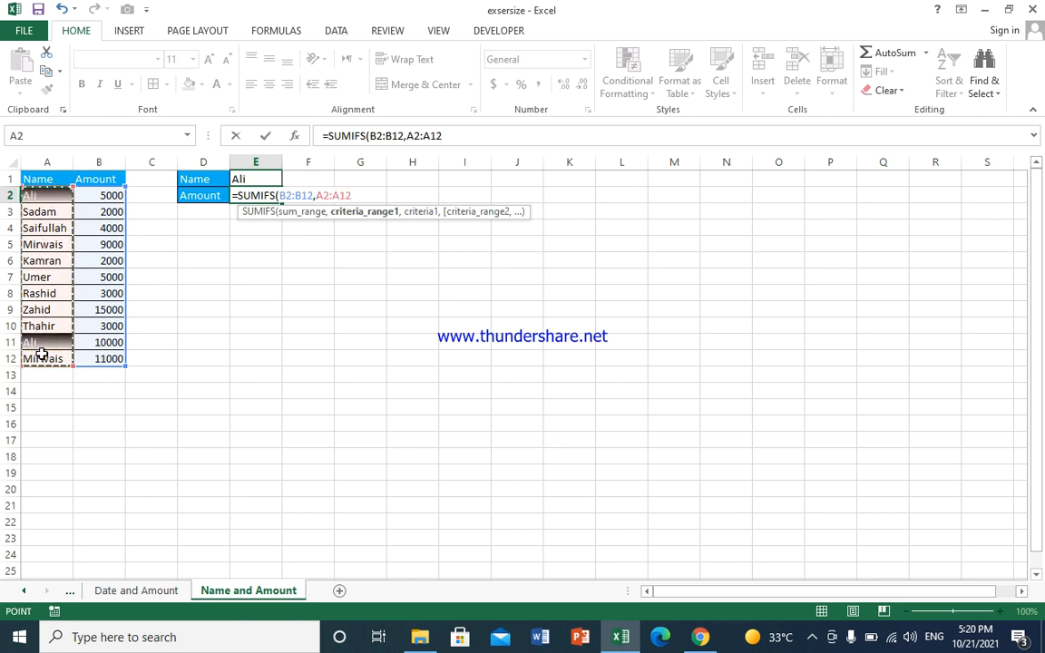
text(,)
click(266, 178)
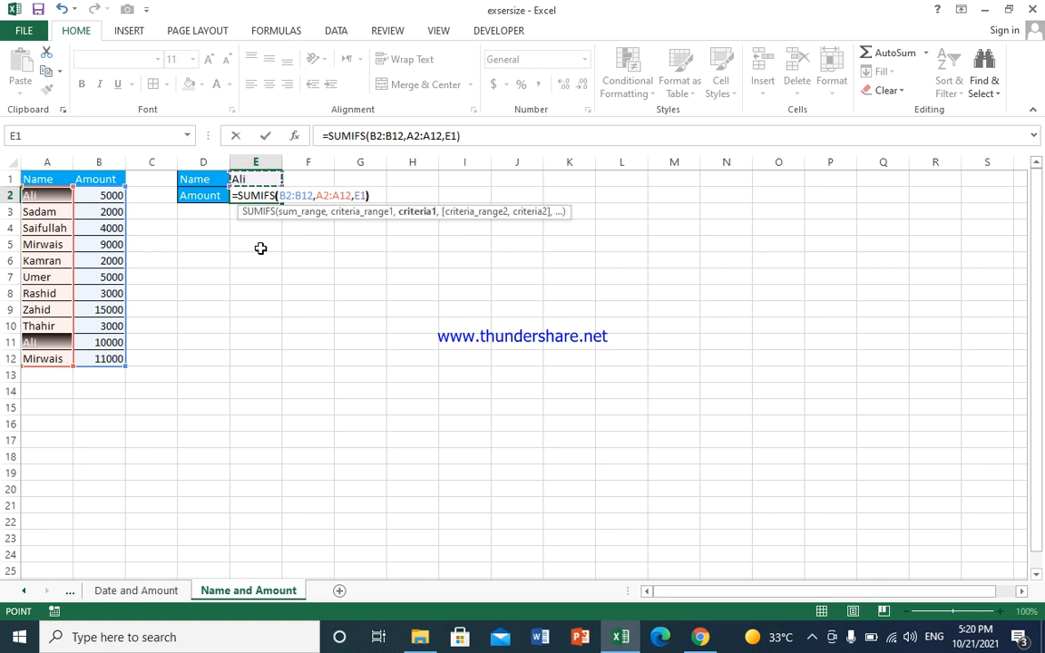
text())
key(Return)
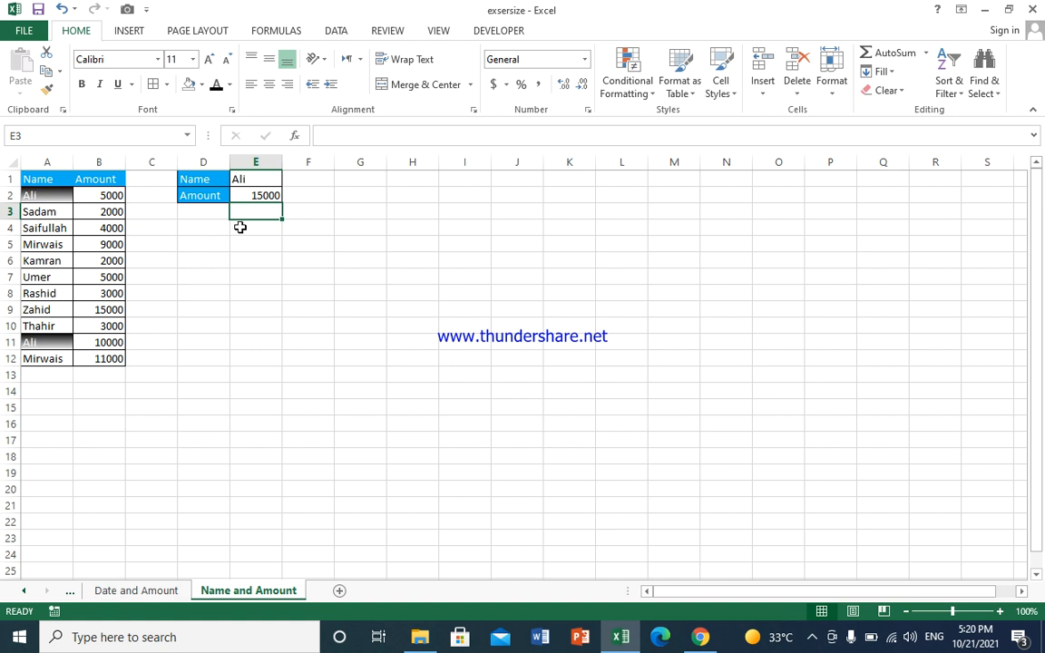
Test the highlighting and total by entering the name from A3 in E1, followed by the name from A5.
click(258, 179)
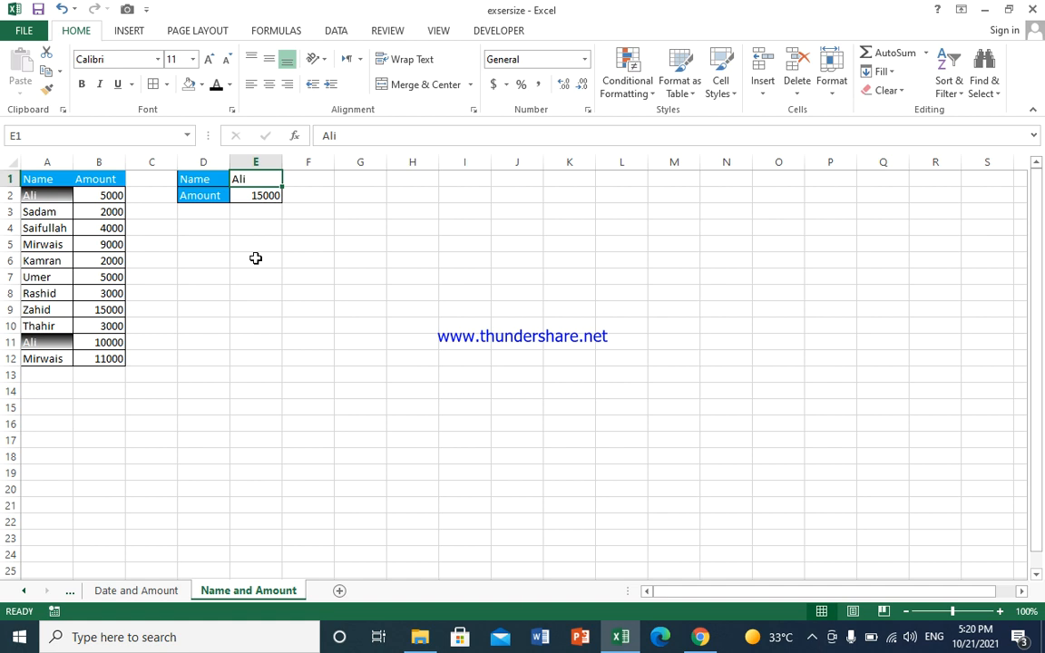
text(Sadam)
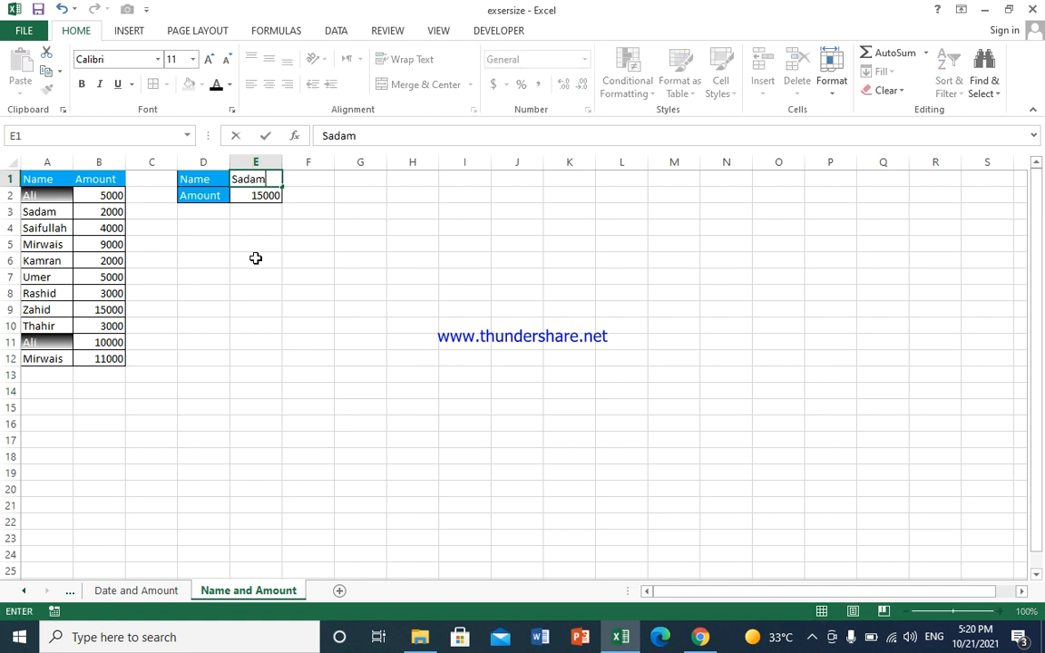
key(Return)
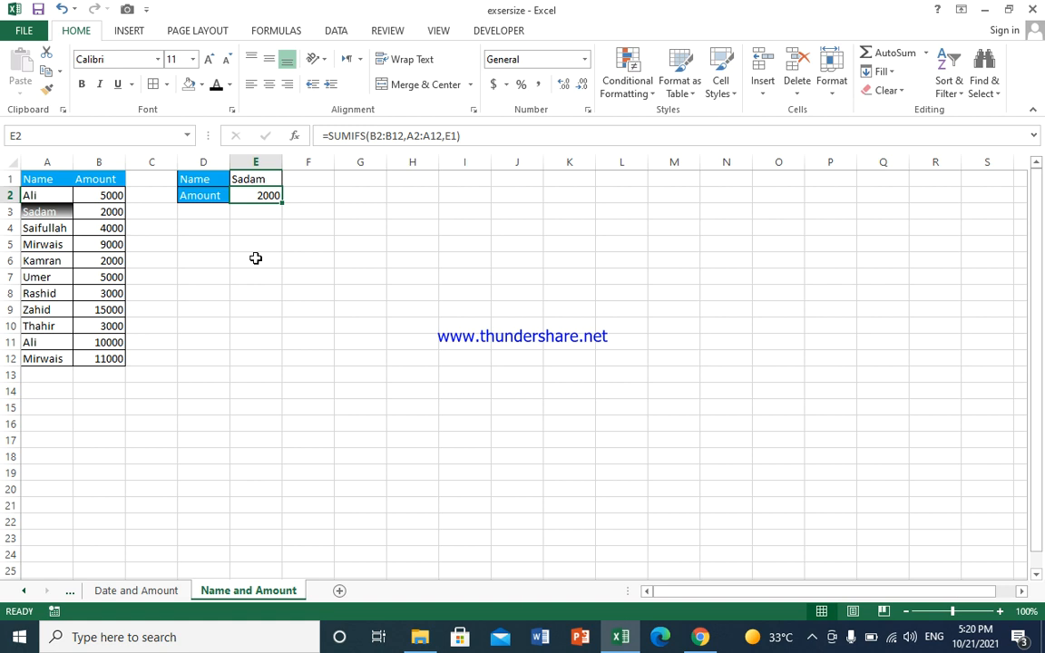
key(Up)
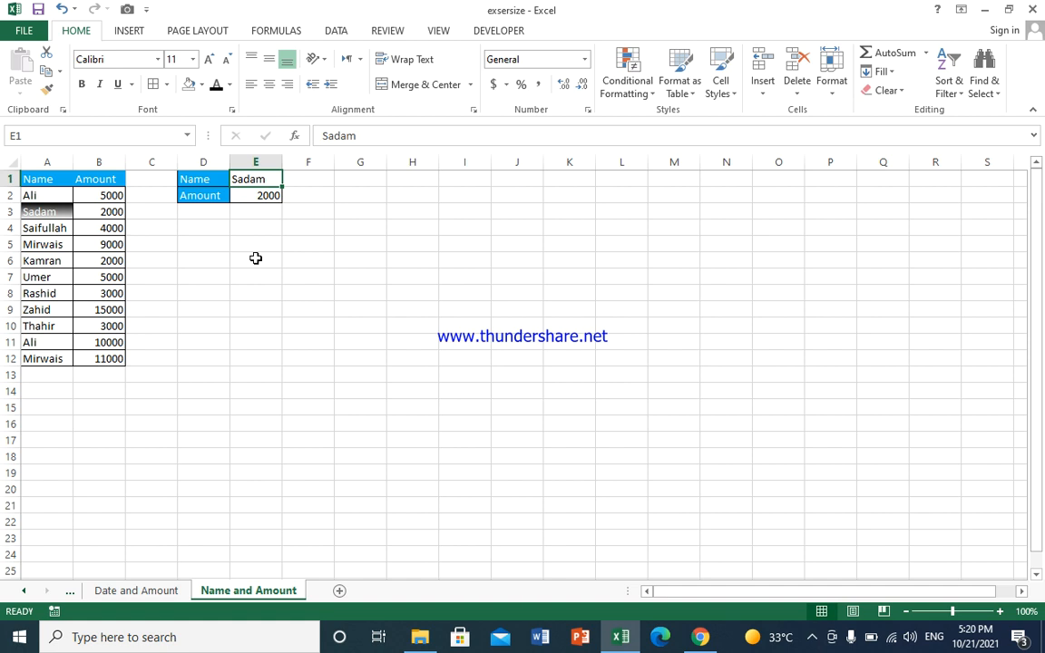
text(Mirwais)
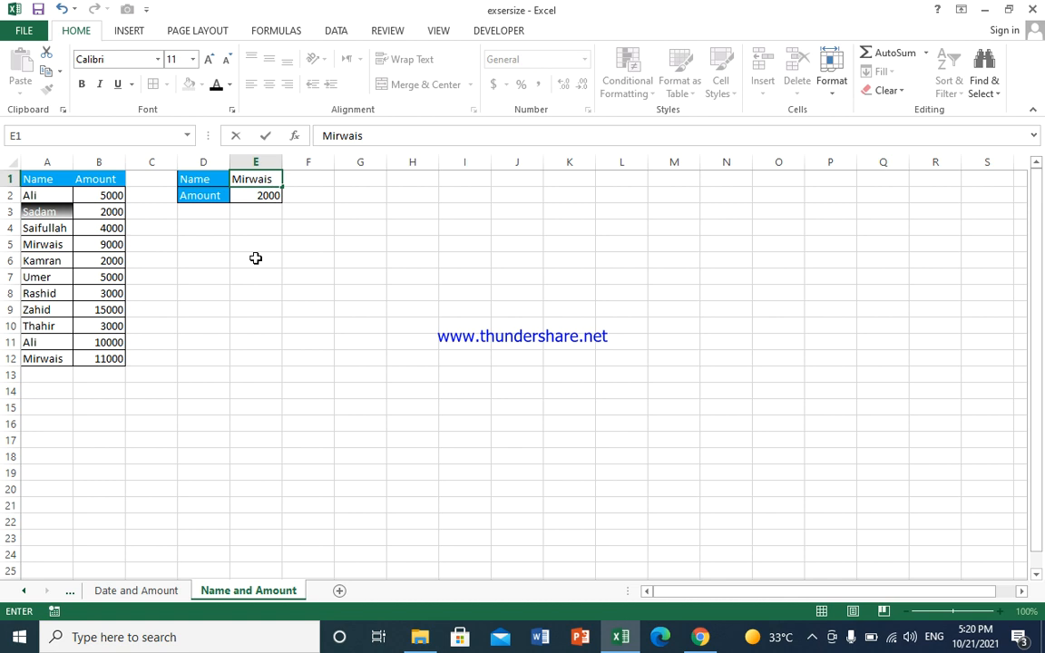
key(Return)
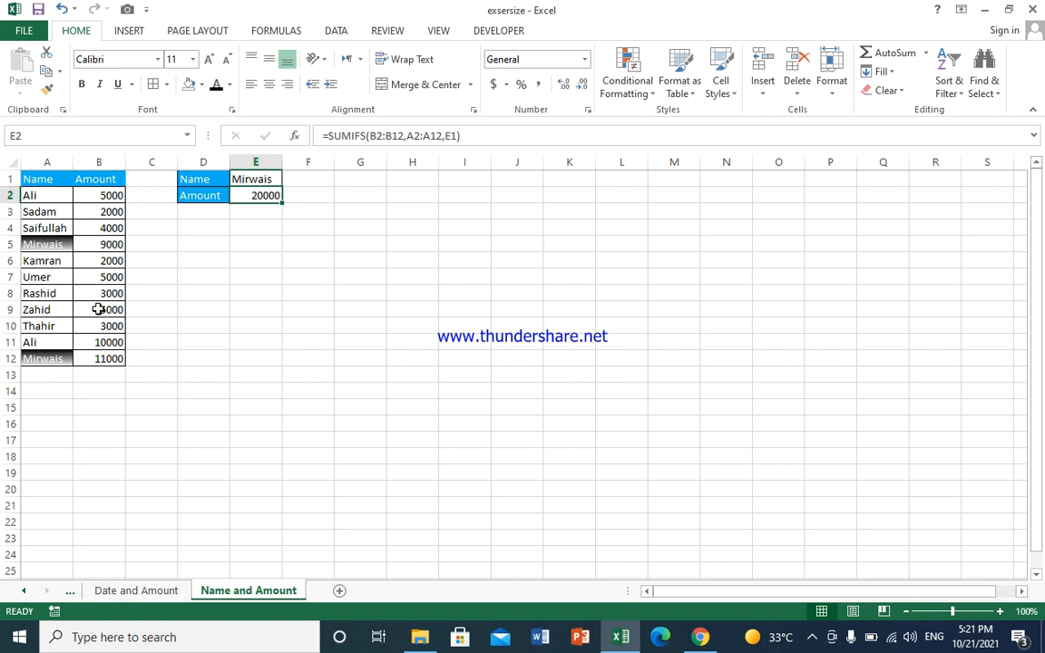
click(259, 242)
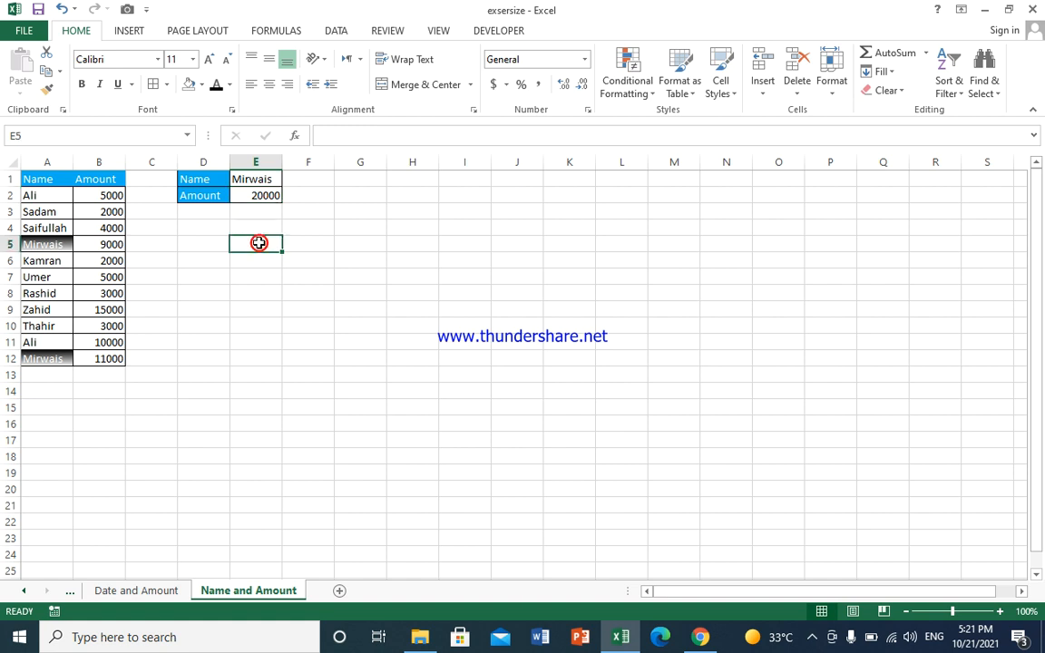